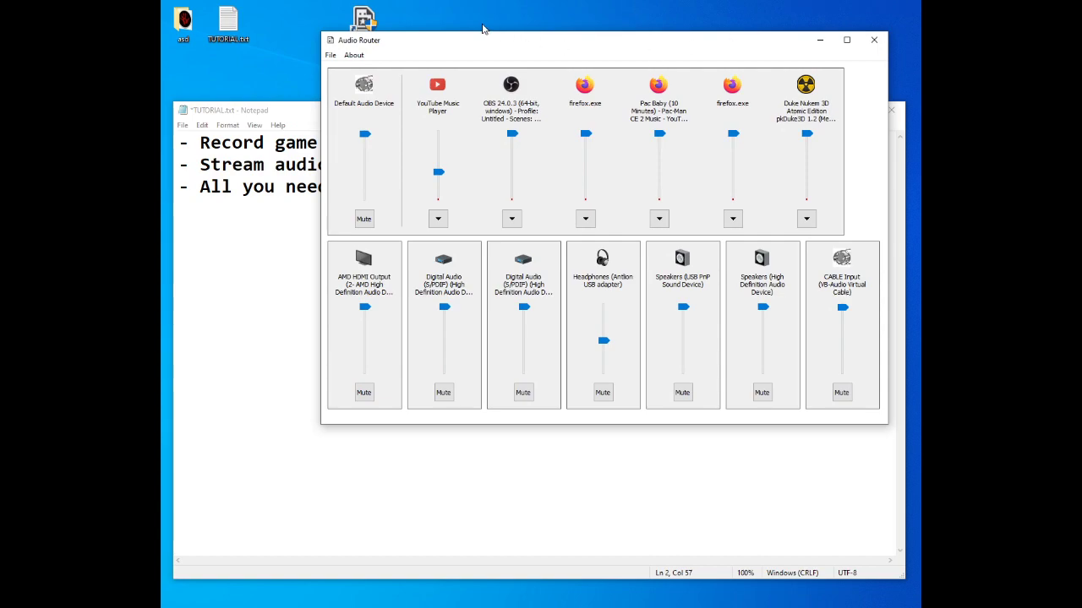
- Close the Audio Router window and highlight the Virtual Audio Cable requirement in the tutorial notes
{"action": "left_click_drag", "start_coordinate": [382, 41], "coordinate": [356, 73]}
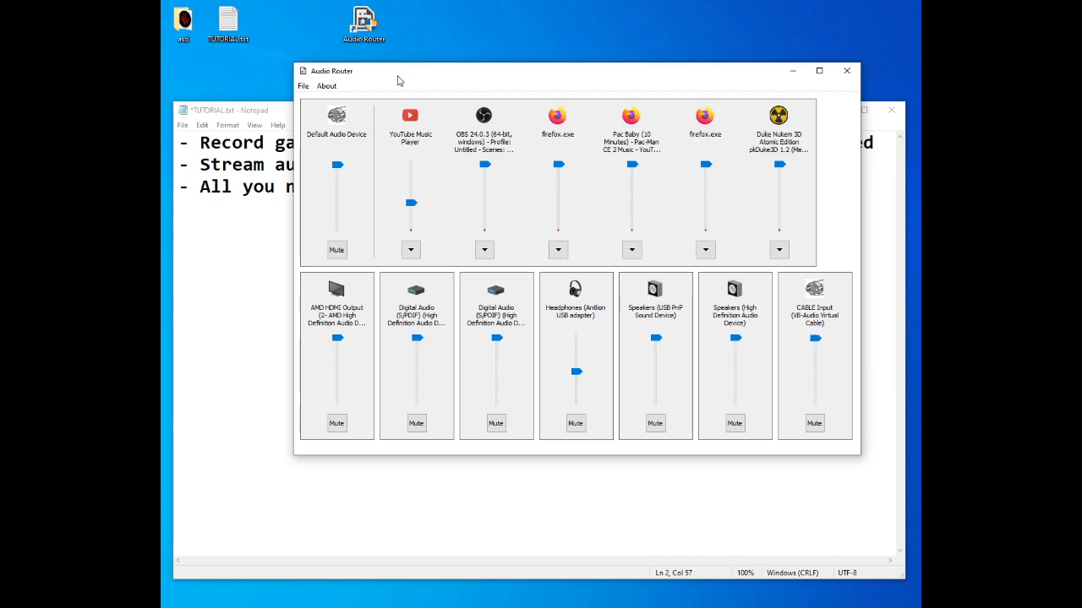
{"action": "left_click", "coordinate": [841, 74]}
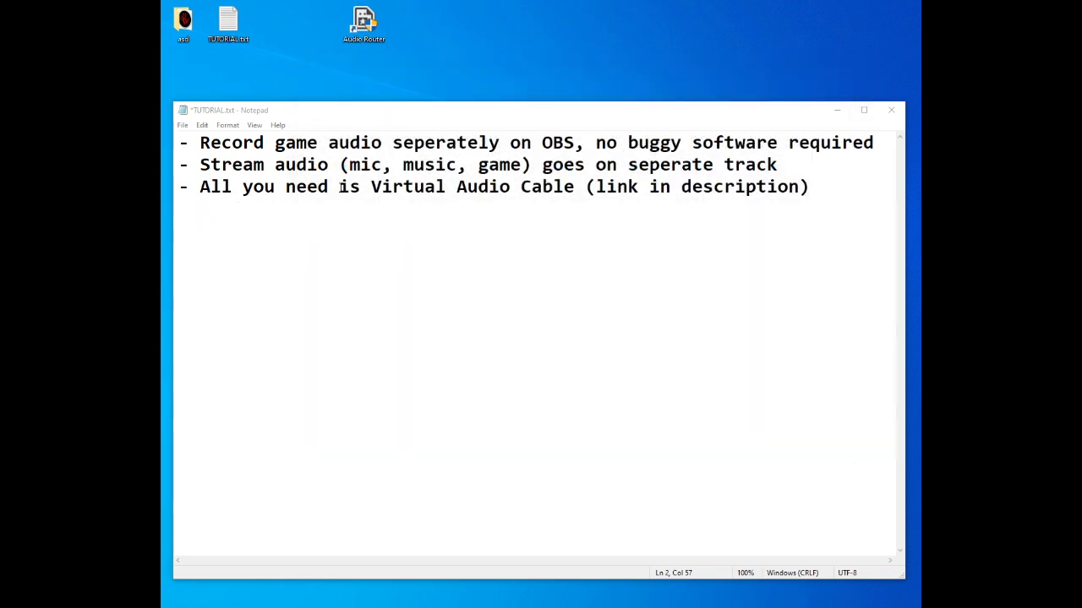
{"action": "left_click_drag", "start_coordinate": [350, 187], "coordinate": [692, 186]}
{"action": "left_click_drag", "start_coordinate": [877, 186], "coordinate": [582, 212]}
{"action": "left_click", "coordinate": [582, 212]}
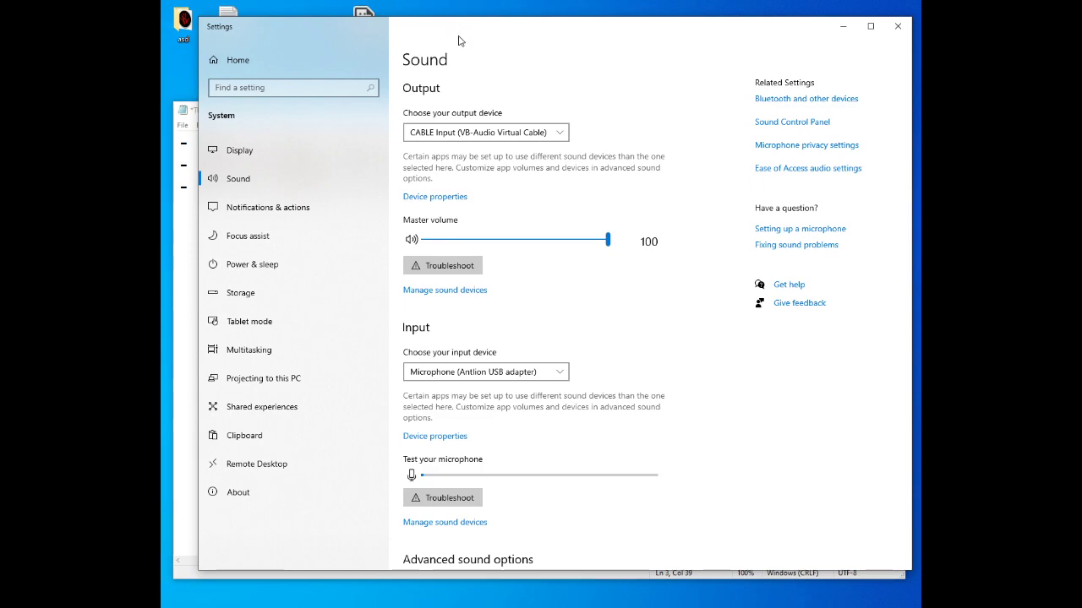
- Choose CABLE Input (VB-Audio Virtual Cable) as the Windows sound output device and close the sound settings
{"action": "left_click", "coordinate": [496, 135]}
{"action": "left_click", "coordinate": [506, 135]}
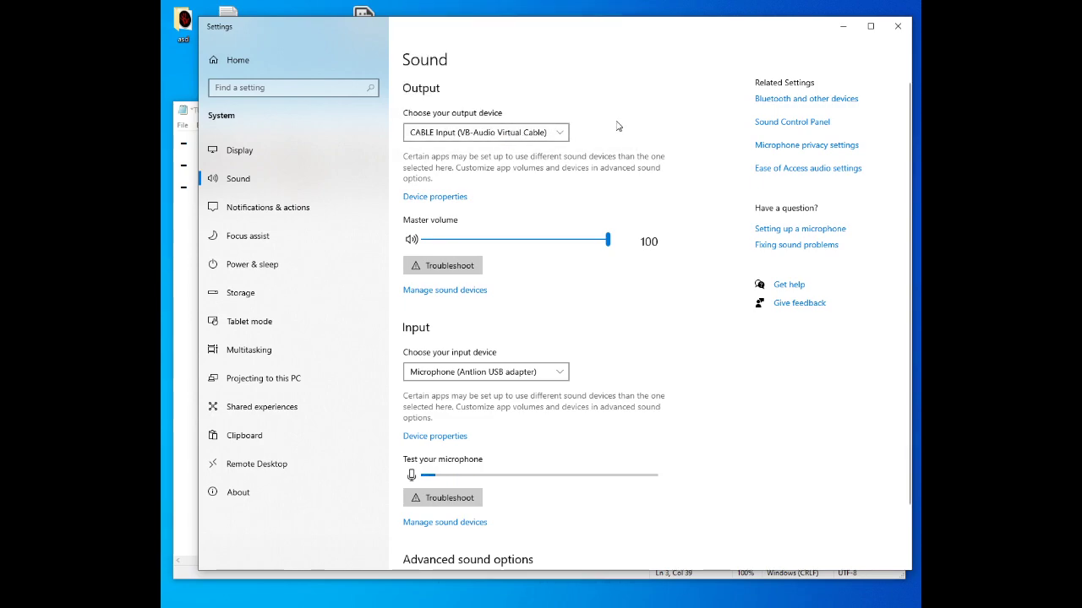
{"action": "left_click", "coordinate": [901, 28]}
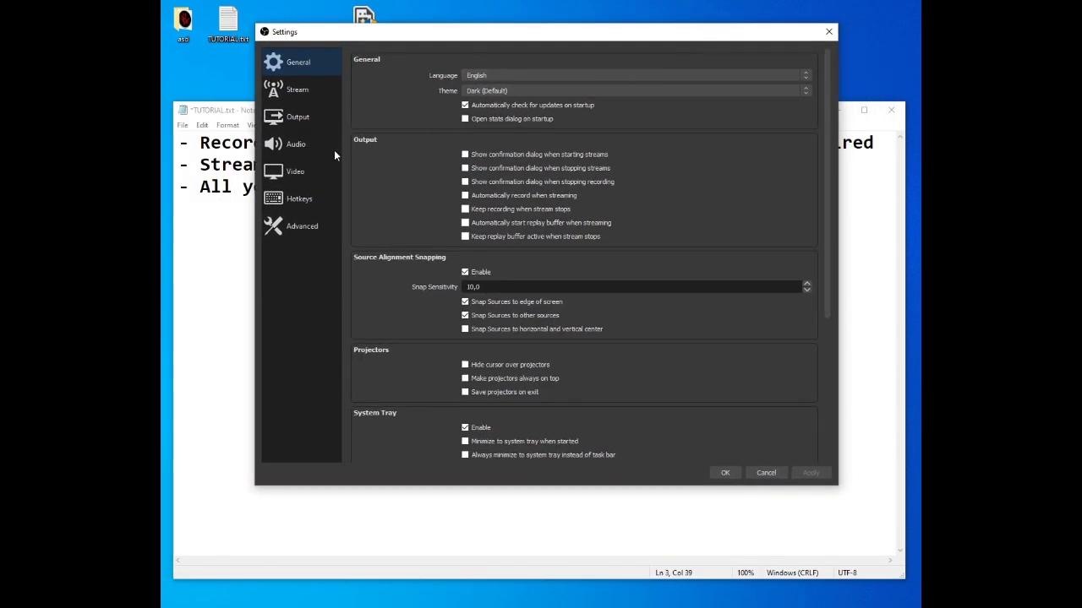
- Check the audio tracks enabled for recording in the OBS output settings
{"action": "left_click", "coordinate": [300, 119]}
{"action": "left_click", "coordinate": [394, 88]}
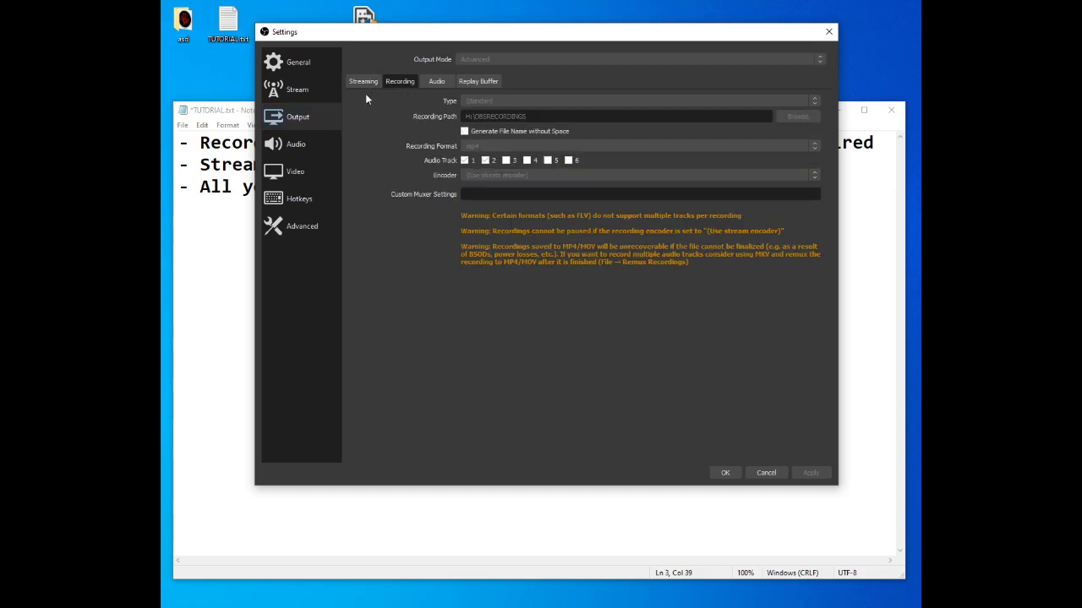
{"action": "left_click", "coordinate": [464, 160]}
- Assign Desktop Audio to Speakers (USB PnP Sound Device) and Desktop Audio 2 to CABLE Input (VB-Audio Virtual Cable)
{"action": "left_click", "coordinate": [291, 151]}
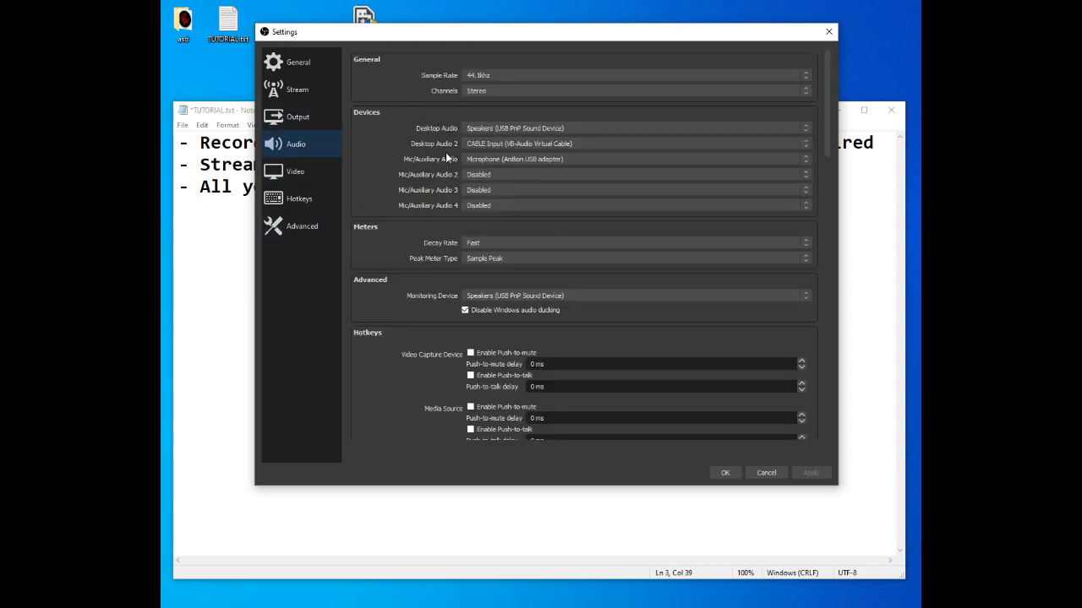
{"action": "left_click", "coordinate": [517, 129]}
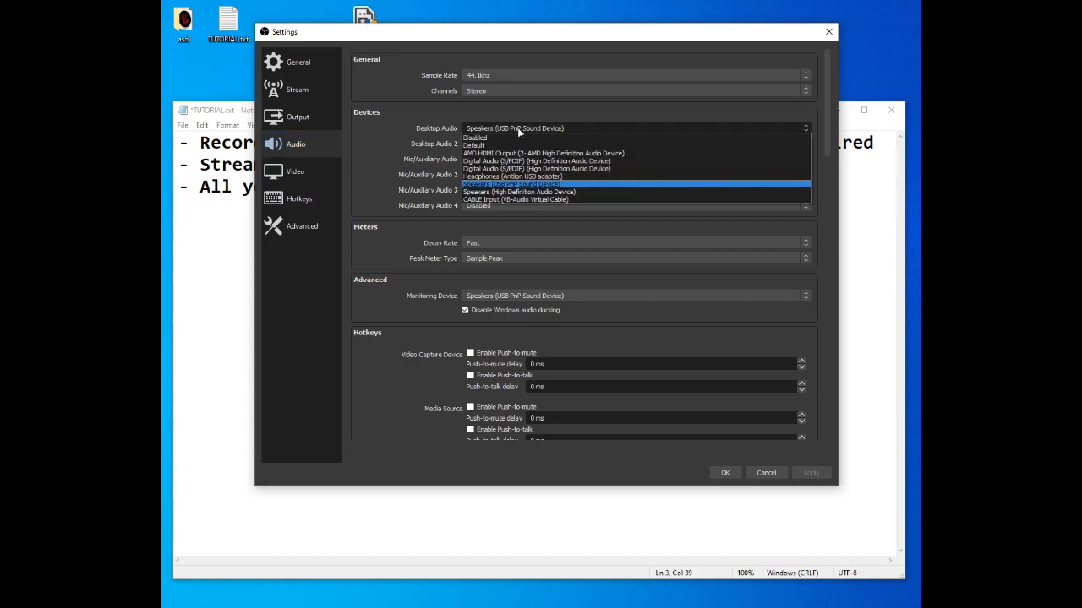
{"action": "left_click", "coordinate": [537, 185]}
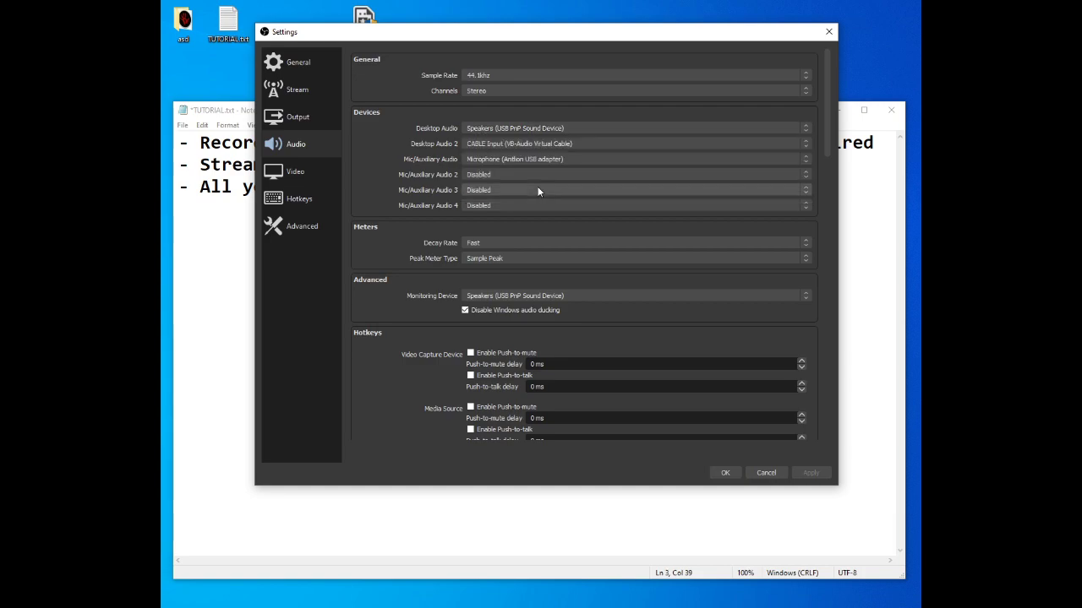
{"action": "left_click", "coordinate": [486, 141]}
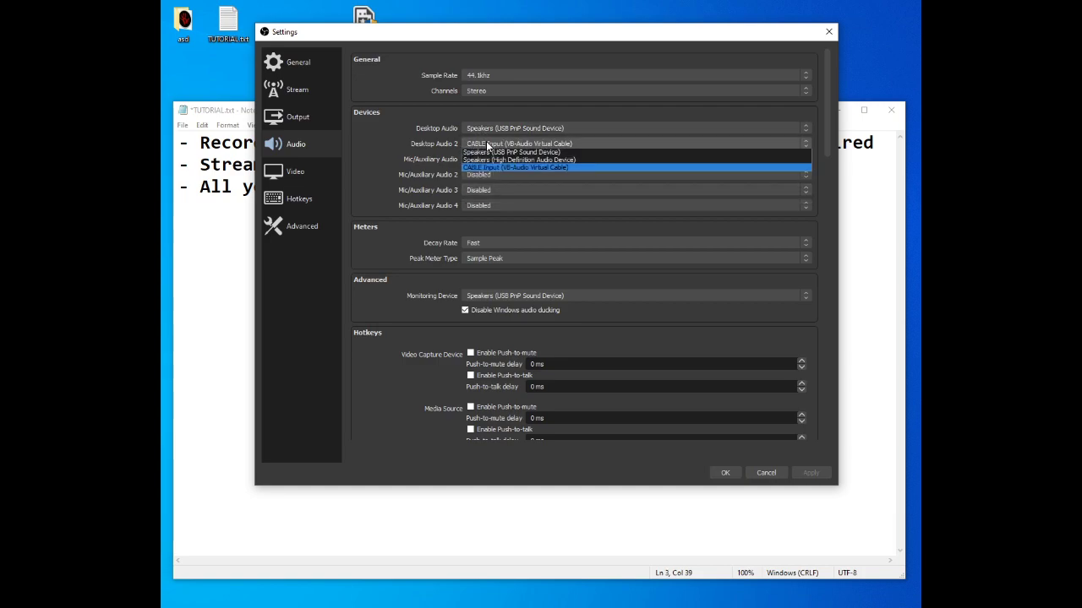
{"action": "left_click", "coordinate": [498, 214]}
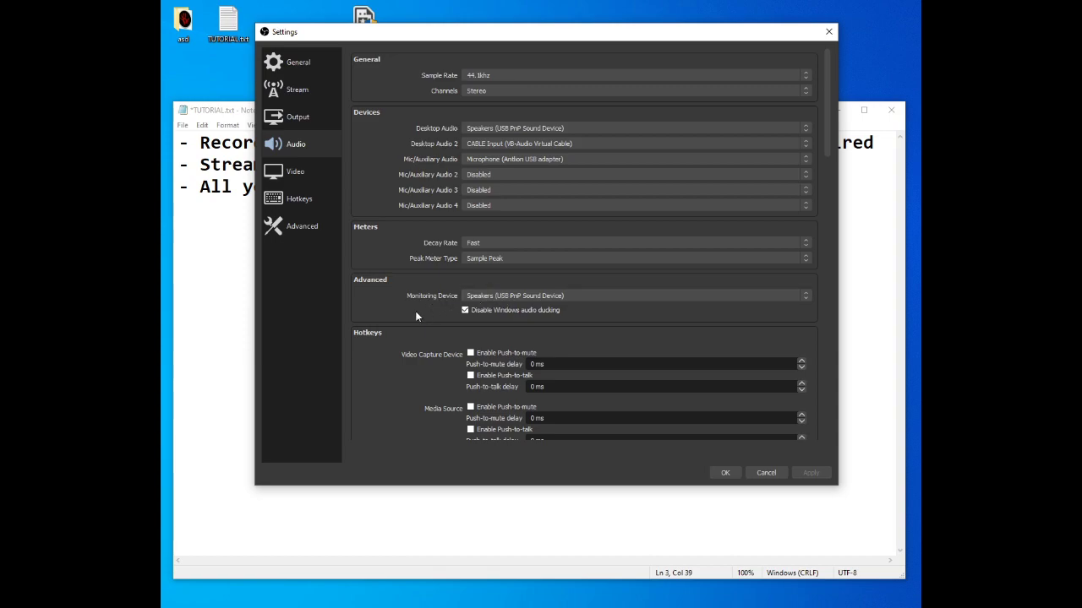
- Choose Speakers (USB PnP Sound Device) as the audio monitoring device and confirm the settings
{"action": "left_click", "coordinate": [480, 297]}
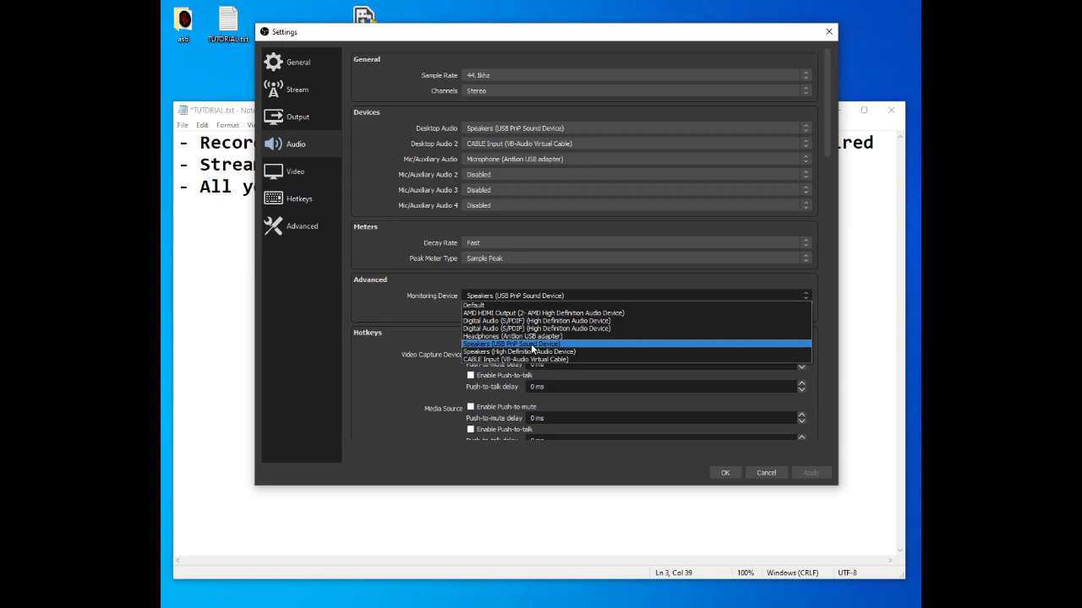
{"action": "left_click", "coordinate": [532, 345]}
{"action": "left_click", "coordinate": [568, 127]}
{"action": "left_click", "coordinate": [550, 125]}
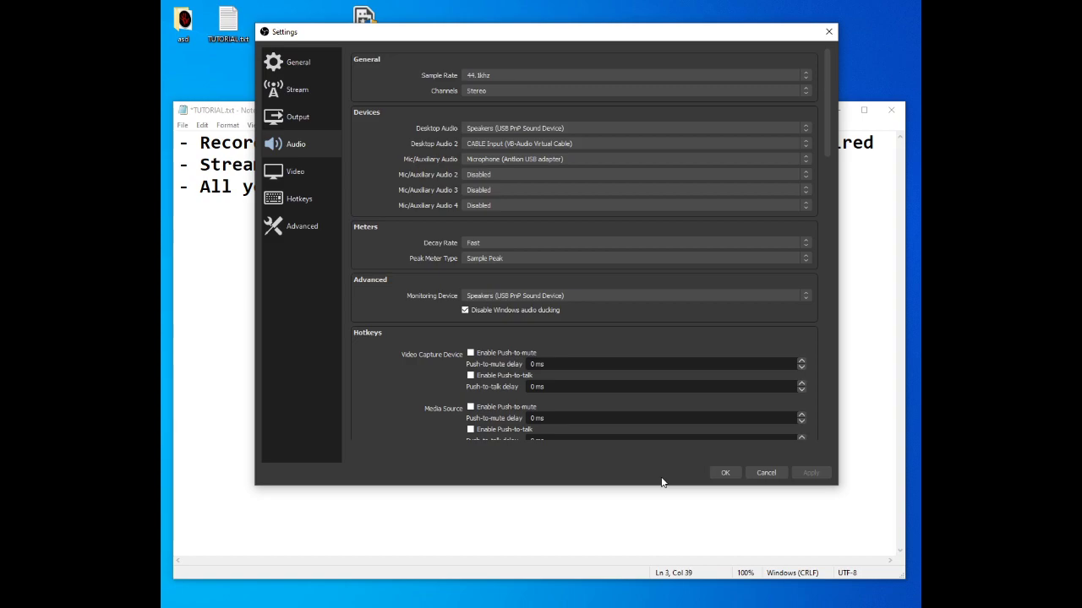
{"action": "left_click", "coordinate": [725, 473]}
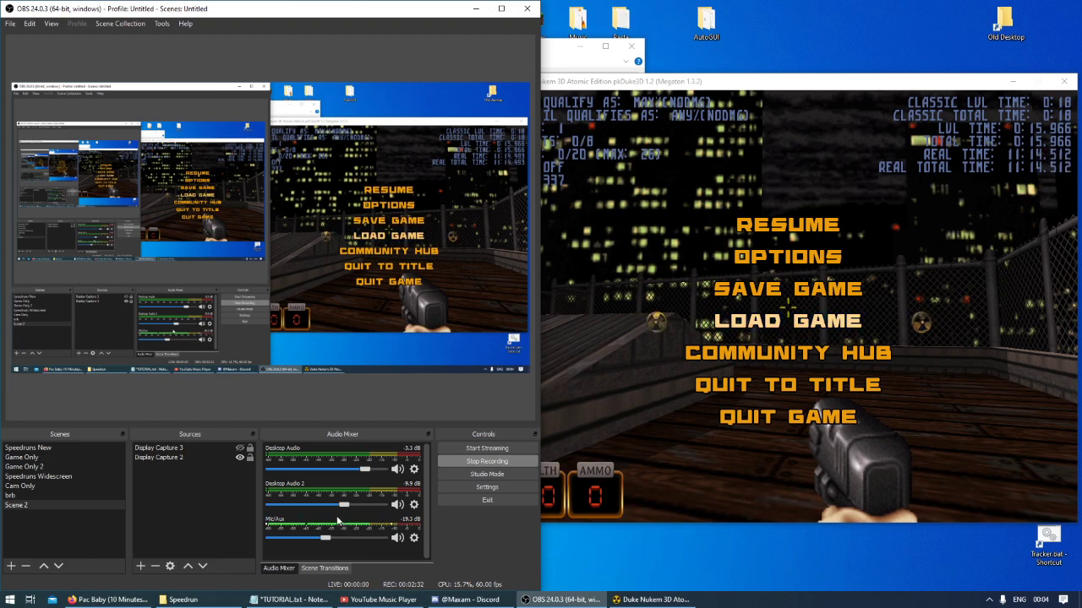
- Set the audio monitoring of Desktop Audio 2 to Monitor and Output in the Advanced Audio Properties
{"action": "right_click", "coordinate": [327, 482]}
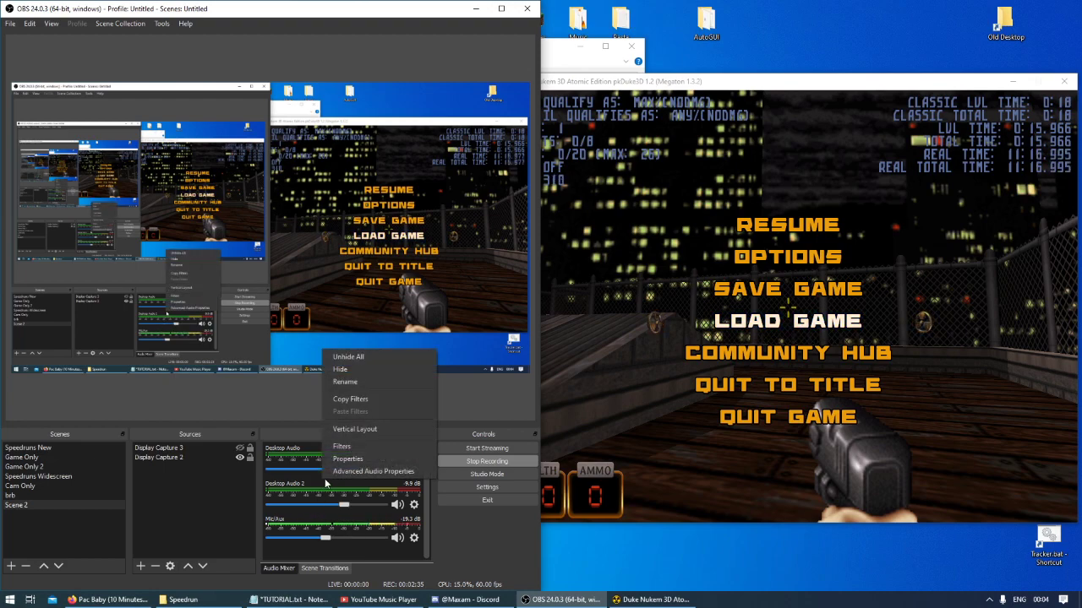
{"action": "left_click", "coordinate": [344, 480]}
{"action": "left_click_drag", "start_coordinate": [373, 208], "coordinate": [590, 171]}
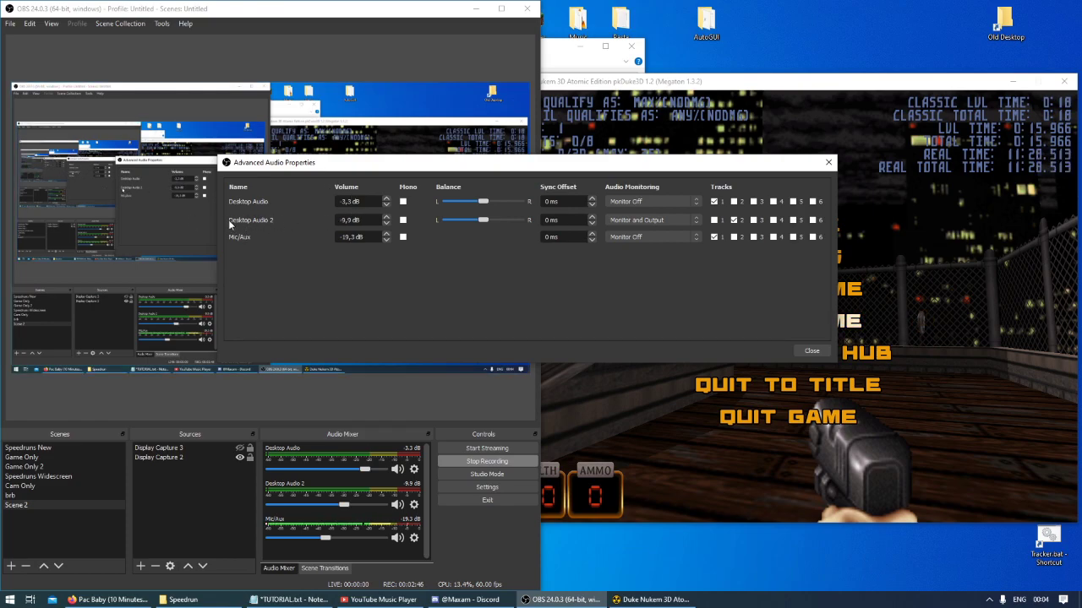
{"action": "left_click", "coordinate": [638, 222]}
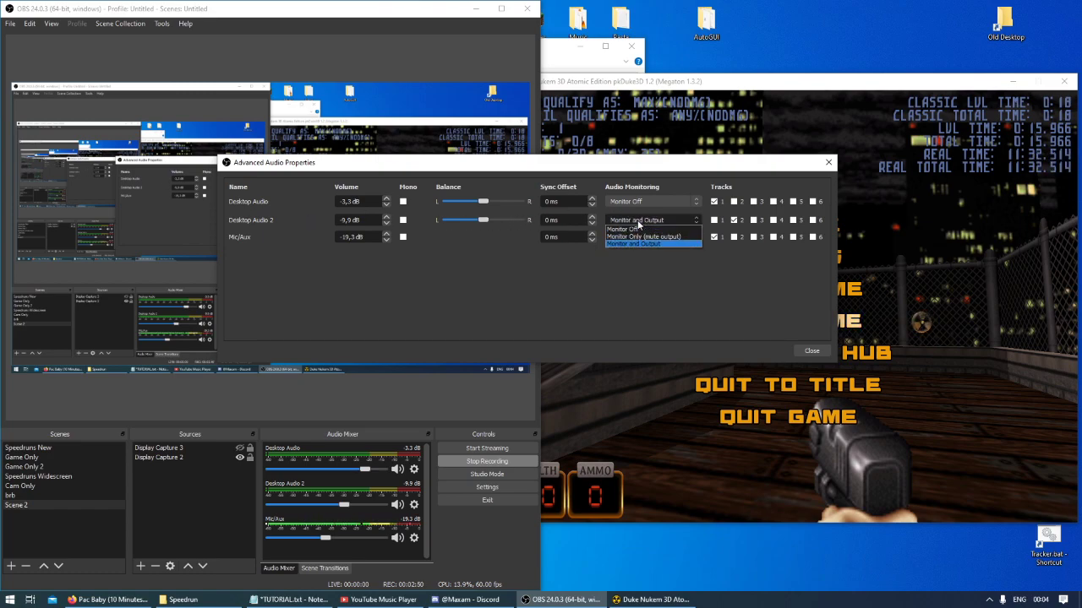
{"action": "left_click", "coordinate": [649, 244]}
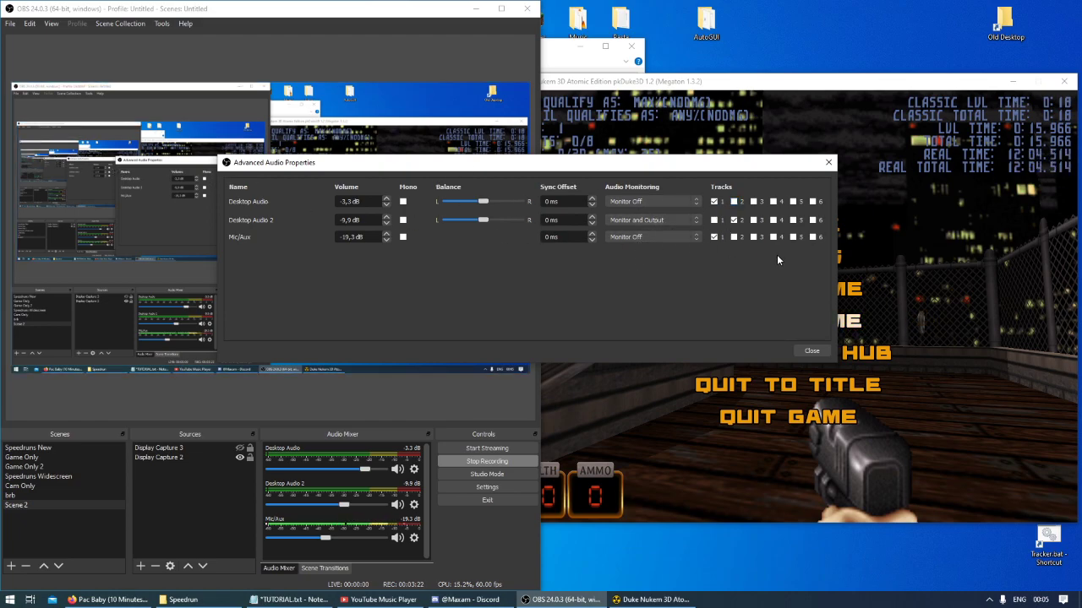
{"action": "left_click", "coordinate": [810, 352]}
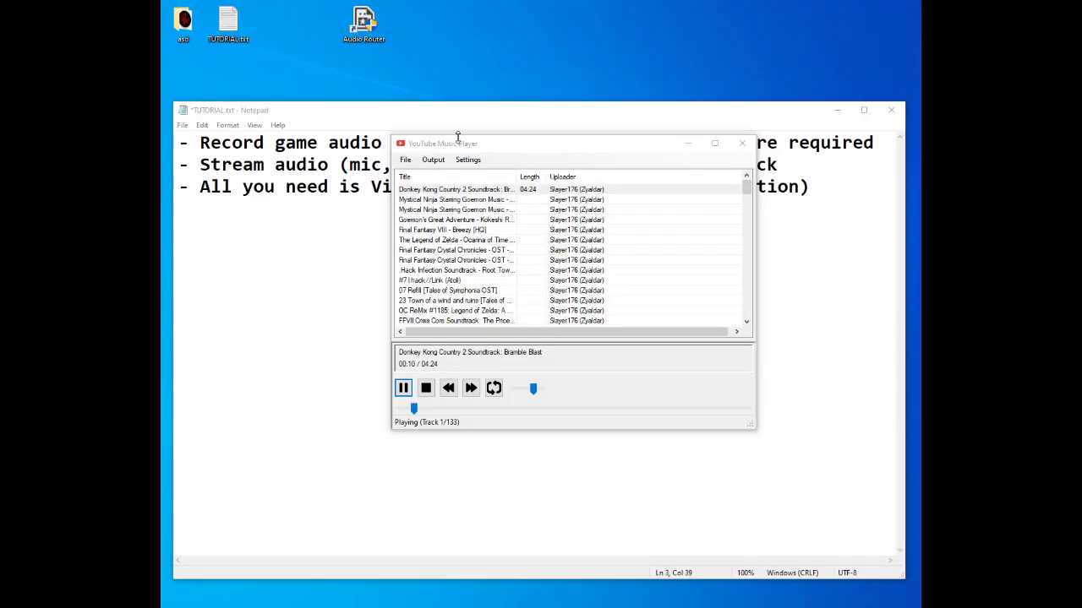
- Switch to YouTube Music Player and route its Windows Multimedia Device output to Speakers (USB PnP Sound Device)
{"action": "left_click", "coordinate": [461, 142]}
{"action": "left_click", "coordinate": [432, 160]}
{"action": "mouse_move", "coordinate": [446, 178]}
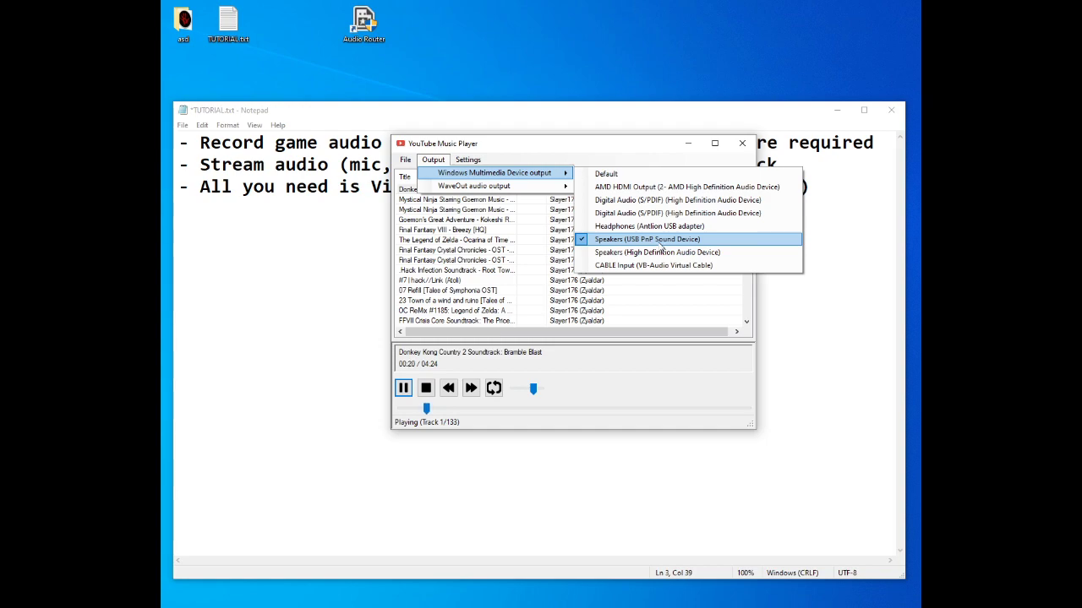
{"action": "left_click", "coordinate": [661, 242]}
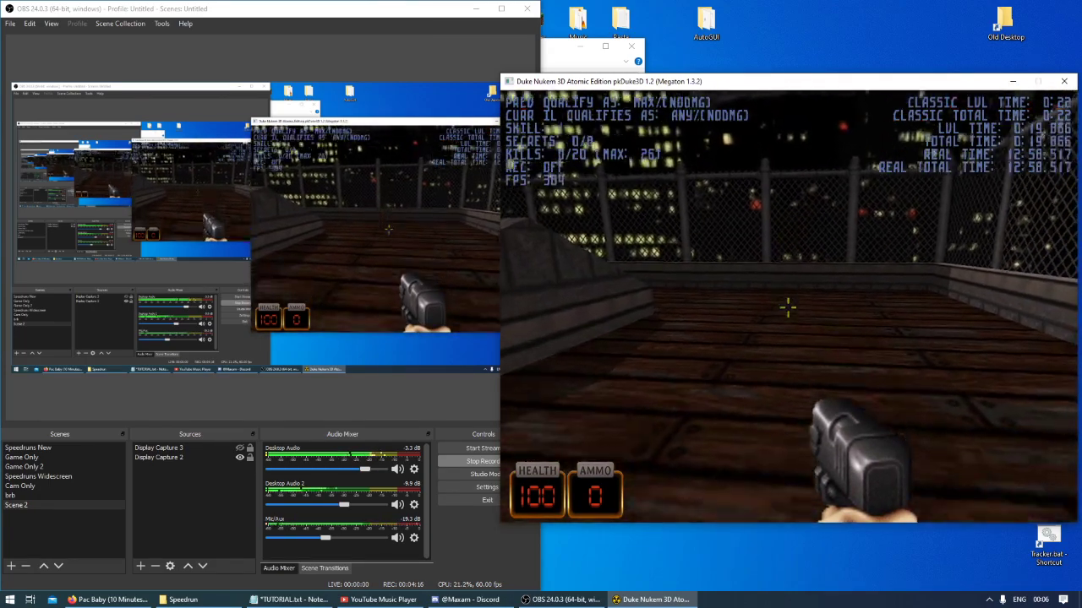
- Switch to the Duke Nukem 3D game, enter the dnammo cheat, select weapon 4 and fire it to test the game audio
{"action": "key", "text": "Escape"}
{"action": "key", "text": "Escape"}
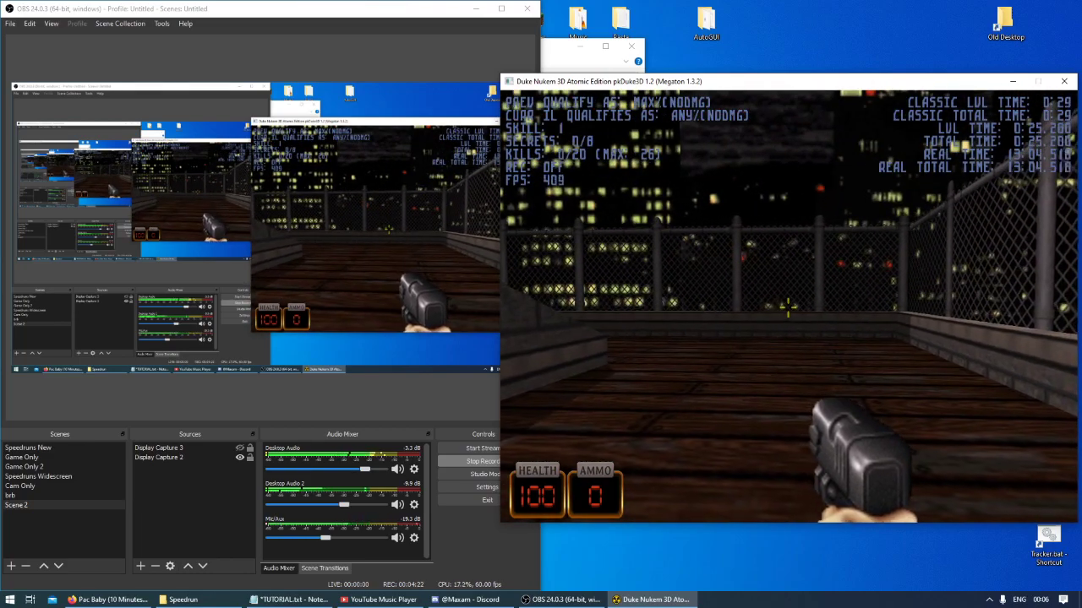
{"action": "type", "text": "dnammo"}
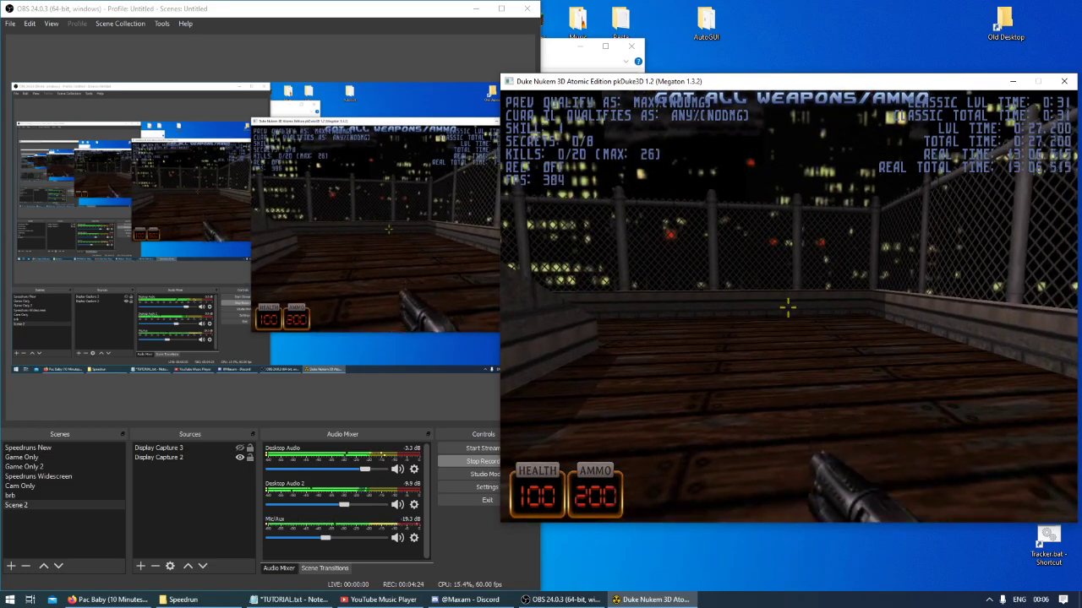
{"action": "type", "text": "4"}
{"action": "key", "text": "ctrl"}
{"action": "key", "text": "ctrl"}
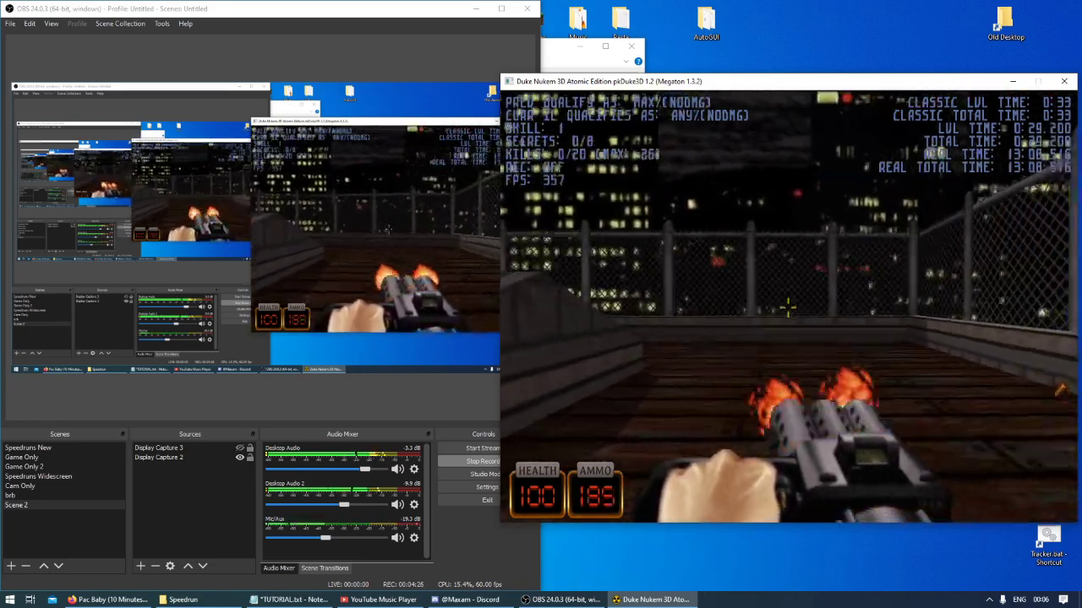
{"action": "key", "text": "ctrl"}
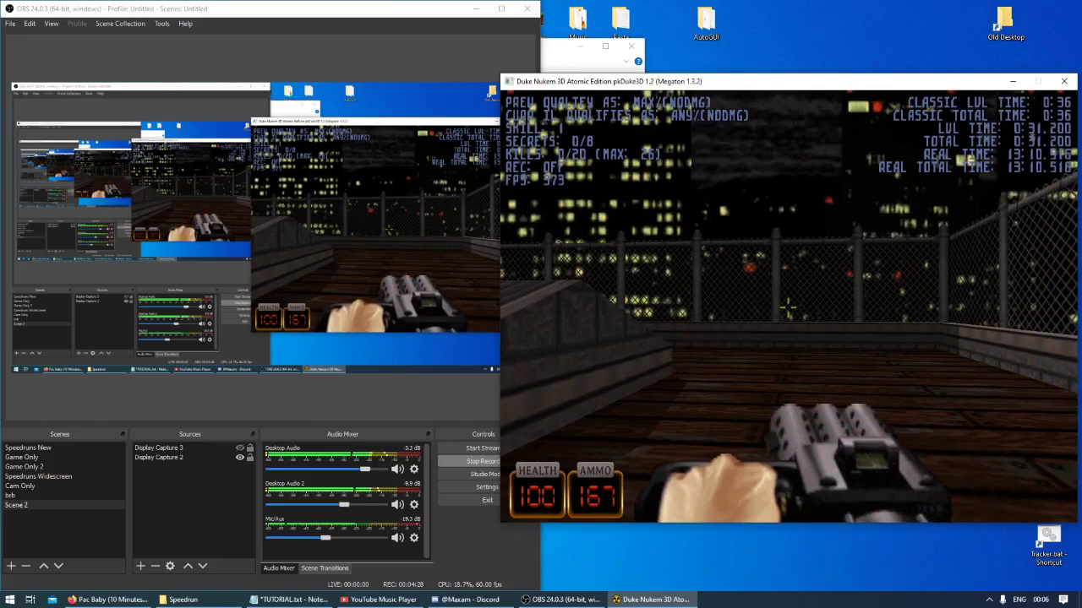
- Raise the Desktop Audio 2 volume to about -2.2 dB in OBS and fire in the game to test it
{"action": "left_click", "coordinate": [499, 511]}
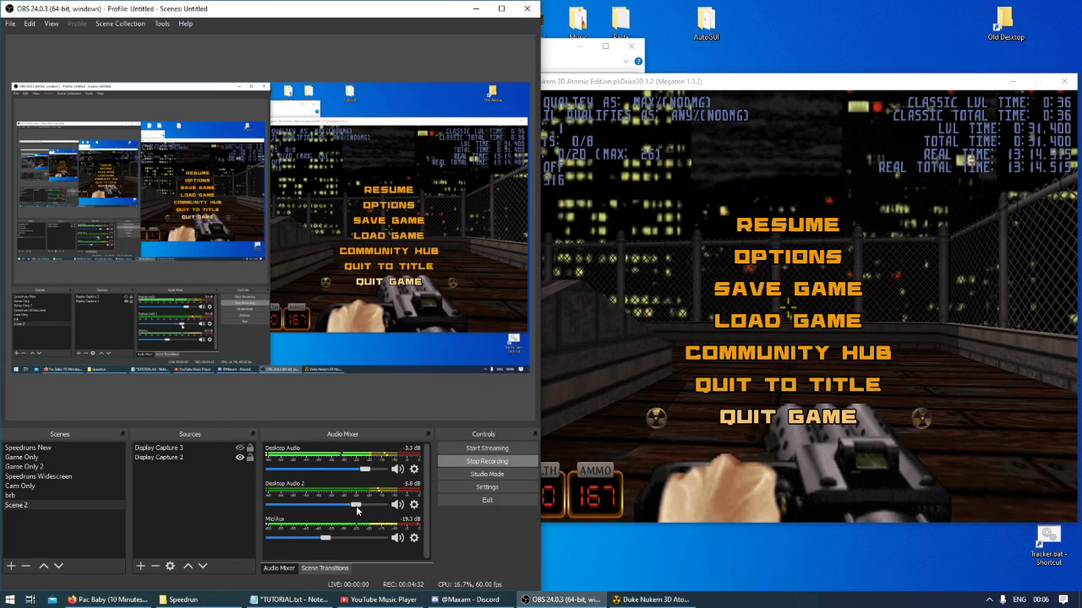
{"action": "left_click", "coordinate": [611, 403]}
{"action": "key", "text": "Escape"}
{"action": "key", "text": "ctrl"}
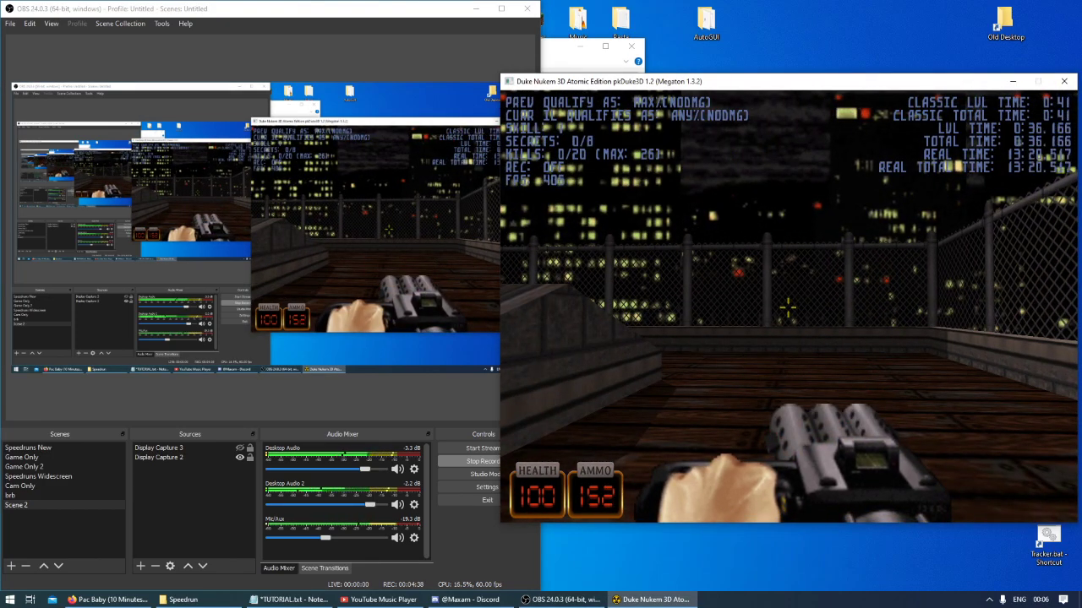
{"action": "key", "text": "ctrl"}
{"action": "key", "text": "Escape"}
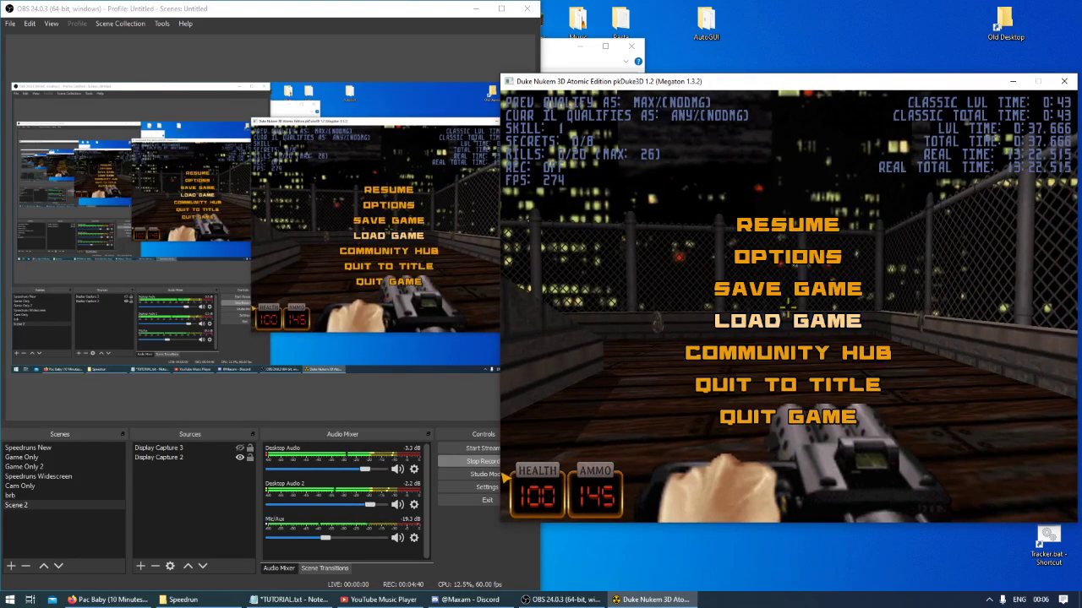
- Lower the Desktop Audio volume to about -11.1 dB in OBS and fire in the game to test the balance
{"action": "left_click", "coordinate": [360, 468]}
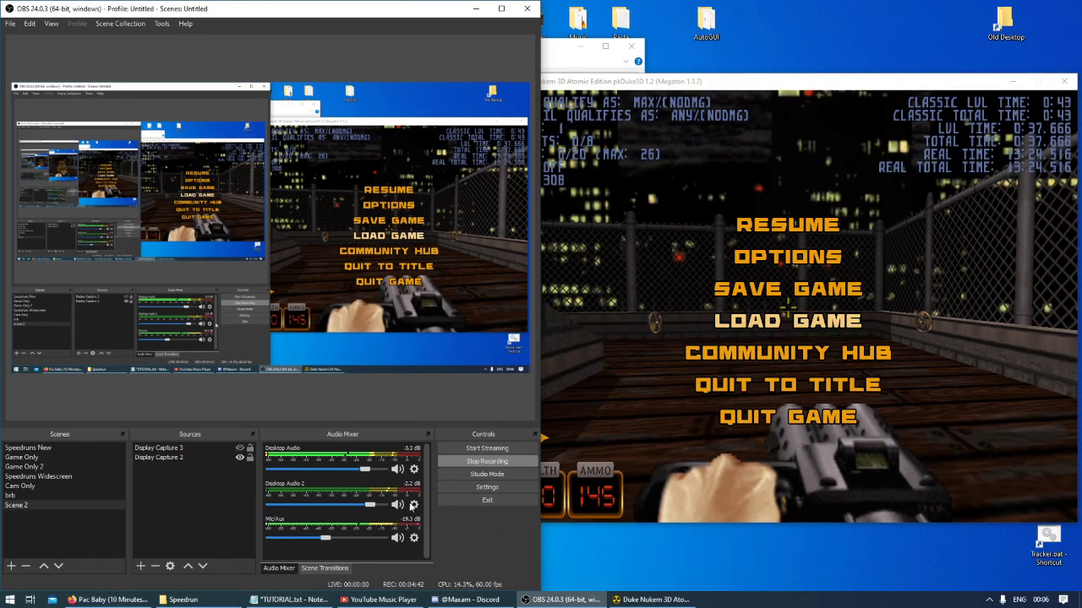
{"action": "left_click_drag", "start_coordinate": [359, 467], "coordinate": [342, 469]}
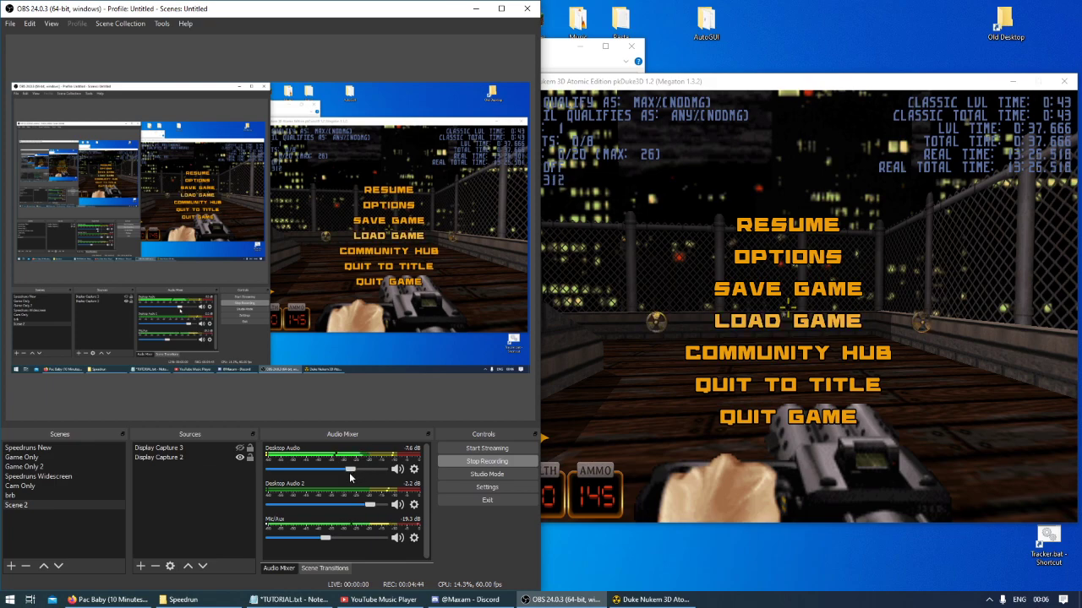
{"action": "left_click", "coordinate": [549, 444]}
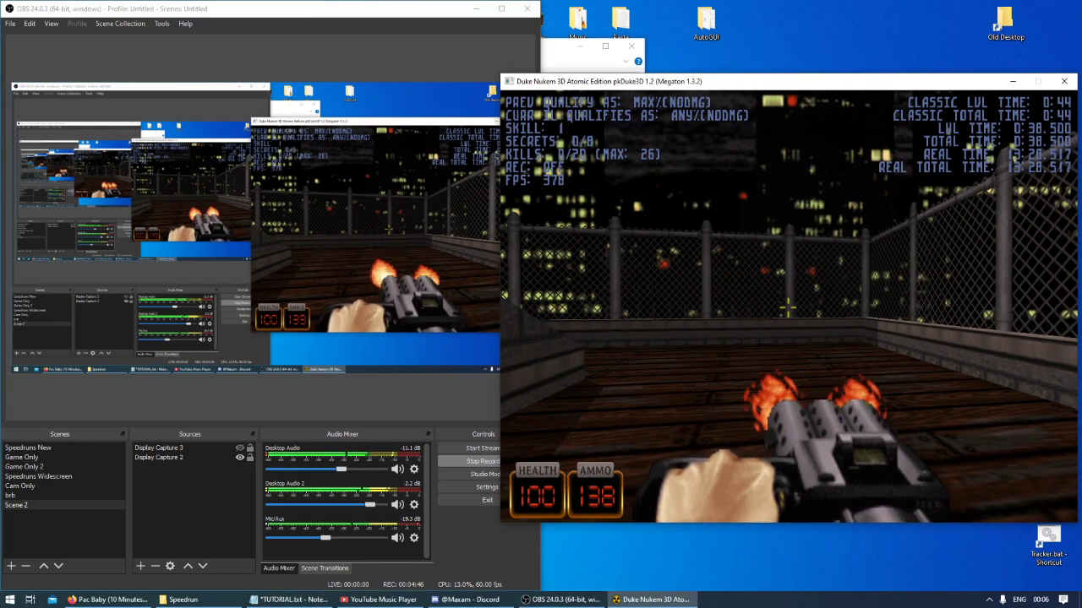
{"action": "left_click", "coordinate": [368, 470]}
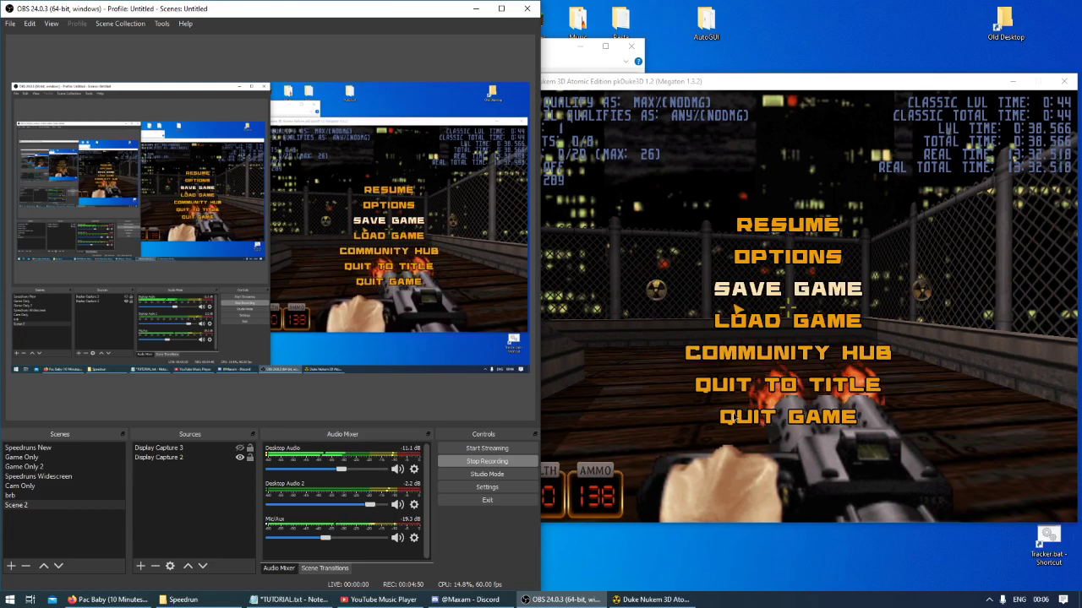
{"action": "left_click", "coordinate": [692, 319]}
{"action": "key", "text": "Escape"}
{"action": "key", "text": "Escape"}
{"action": "left_click", "coordinate": [788, 308]}
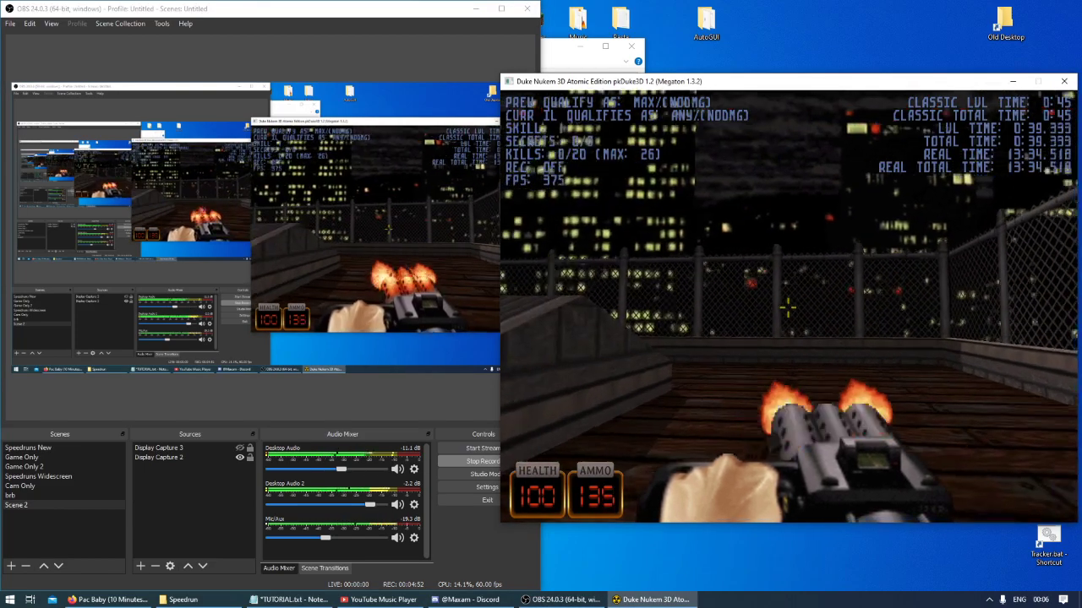
{"action": "key", "text": "Escape"}
- Minimize the paused music player and reopen the Windows sound settings
{"action": "left_click", "coordinate": [372, 530]}
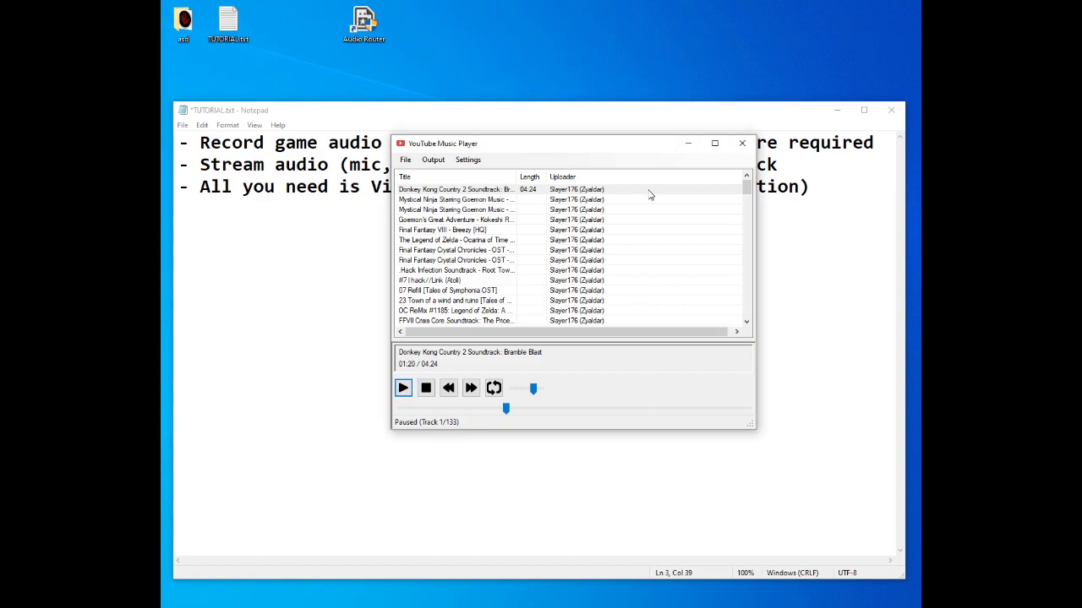
{"action": "left_click", "coordinate": [688, 144]}
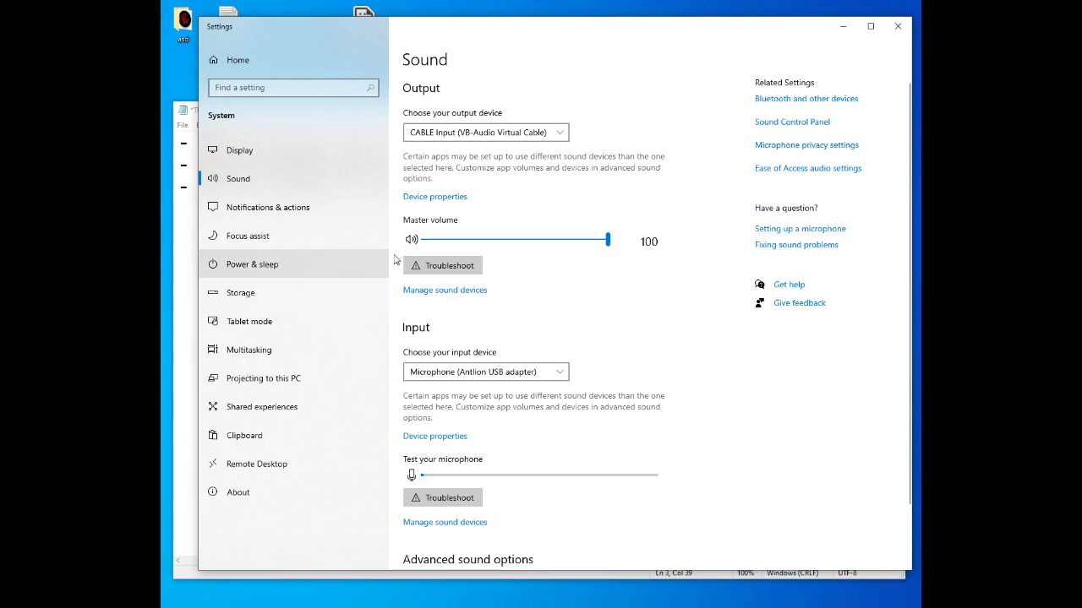
- Open the app volume and device preferences and check the output and input choices for System sounds
{"action": "scroll", "coordinate": [760, 481], "scroll_direction": "down", "scroll_amount": 2}
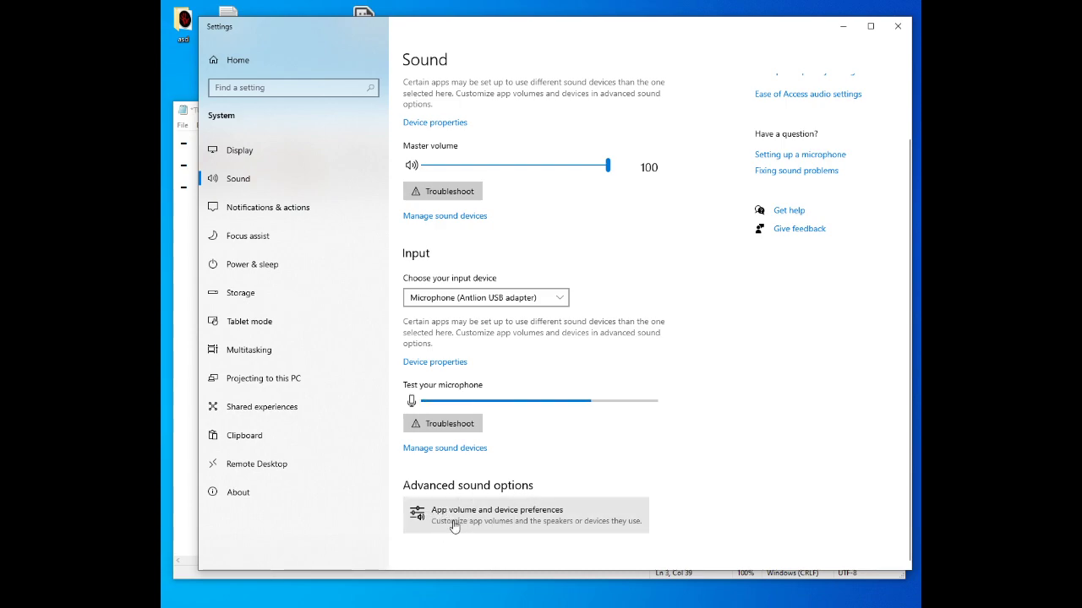
{"action": "left_click", "coordinate": [513, 522]}
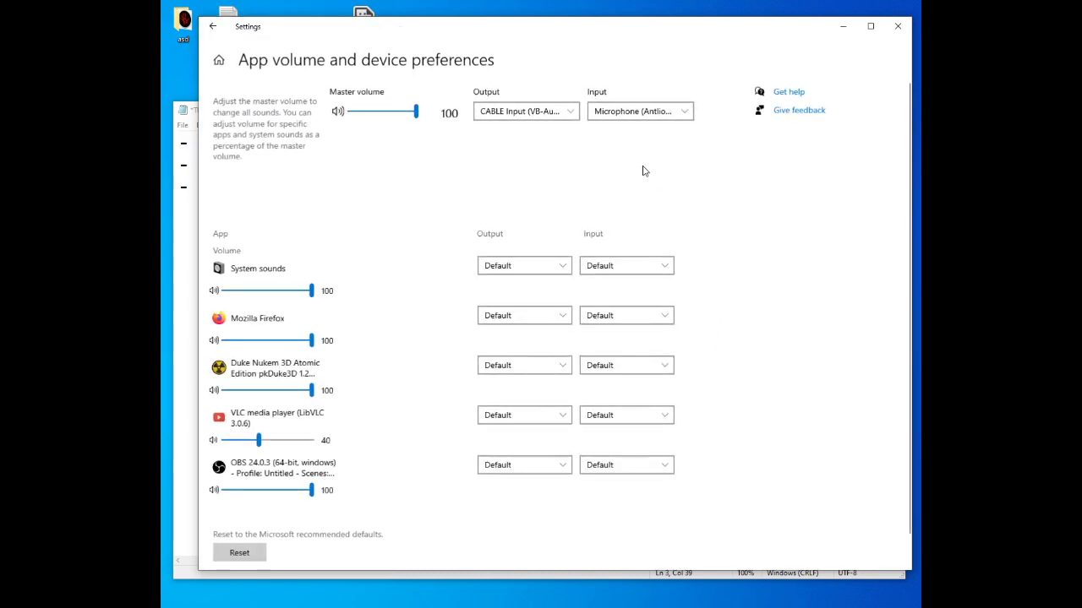
{"action": "scroll", "coordinate": [753, 245], "scroll_direction": "down", "scroll_amount": 1}
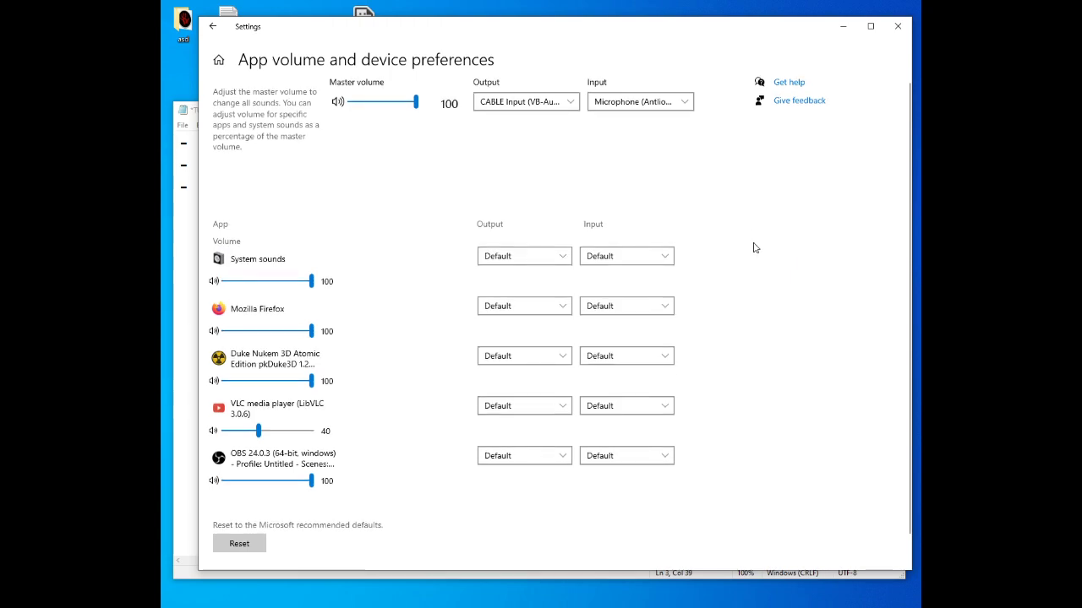
{"action": "left_click", "coordinate": [545, 245]}
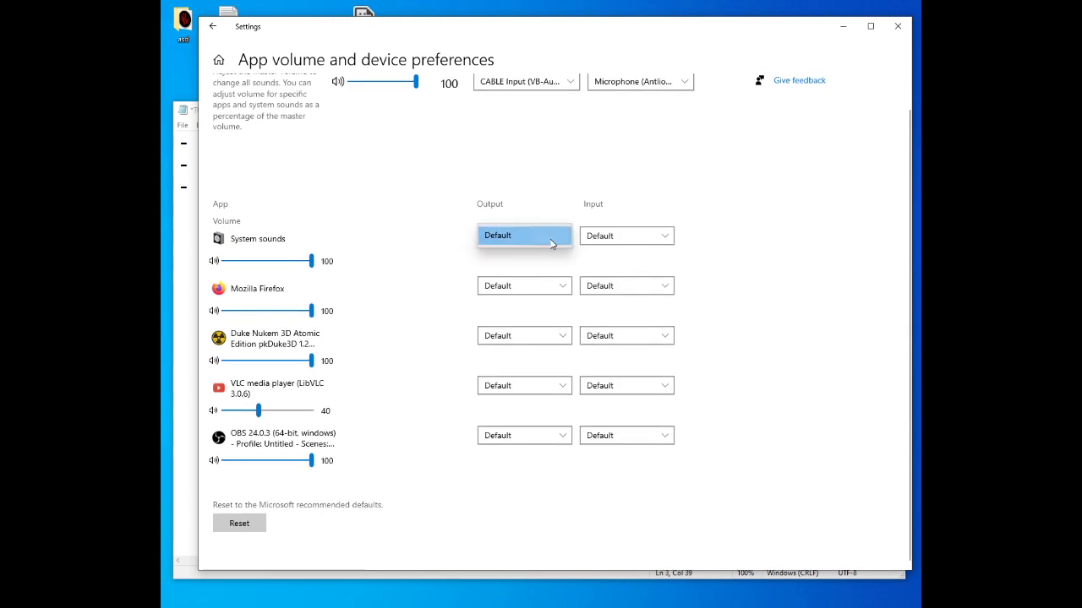
{"action": "left_click", "coordinate": [550, 242]}
{"action": "left_click", "coordinate": [596, 237]}
{"action": "left_click", "coordinate": [596, 244]}
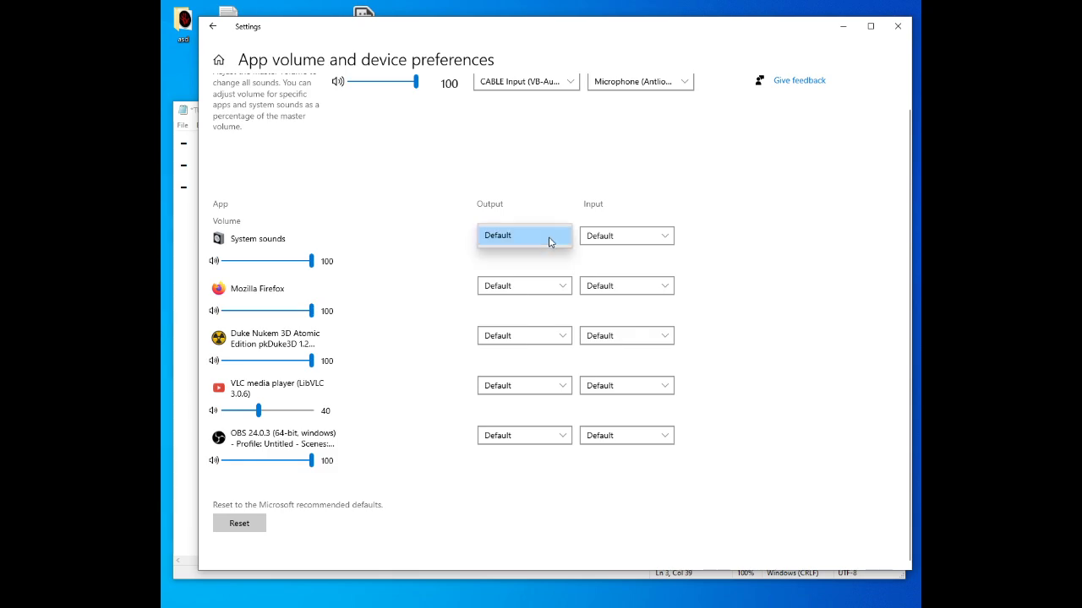
- Set Mozilla Firefox's output device to Speakers (USB PnP Sound Device)
{"action": "left_click", "coordinate": [544, 290]}
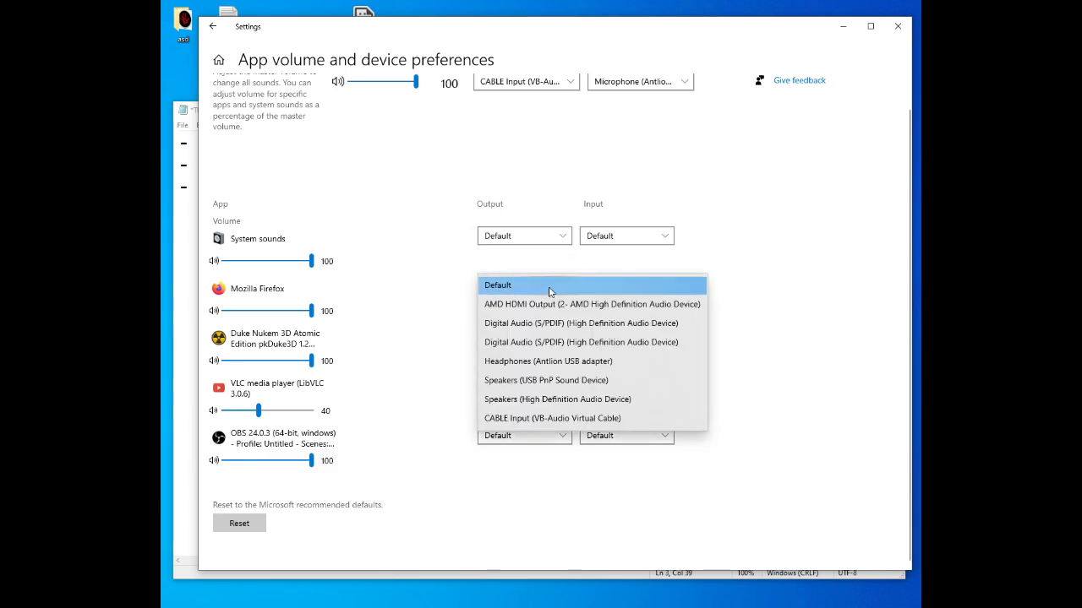
{"action": "left_click", "coordinate": [550, 290]}
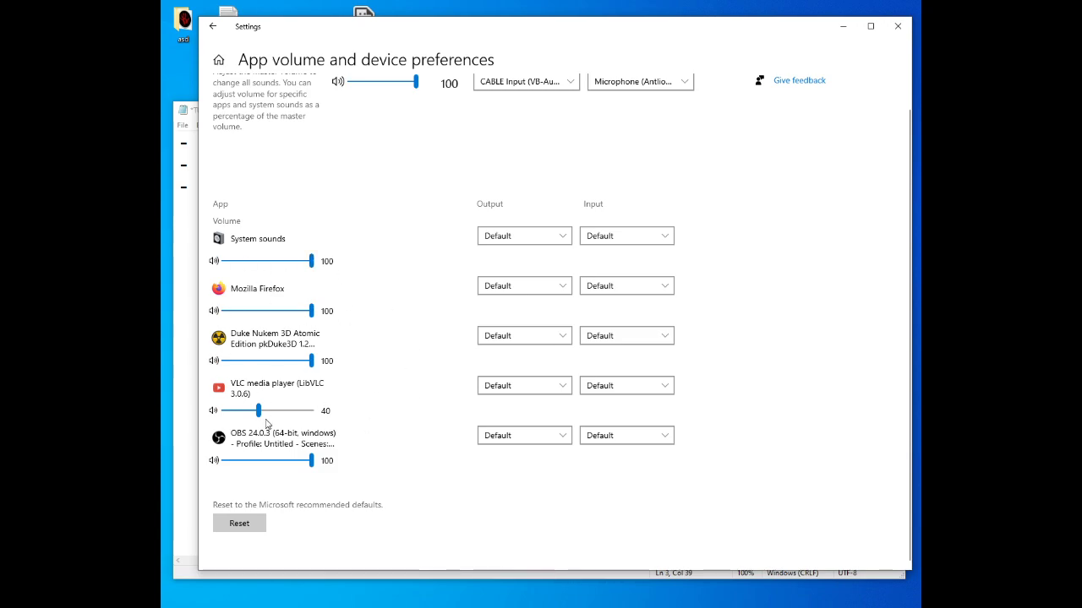
{"action": "left_click", "coordinate": [532, 289]}
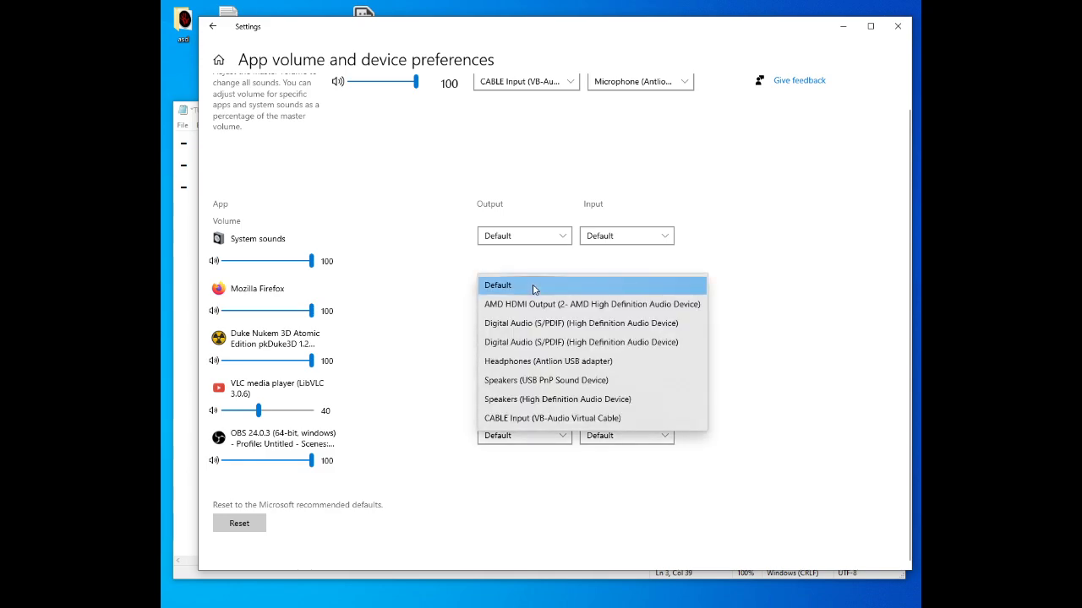
{"action": "left_click", "coordinate": [562, 384]}
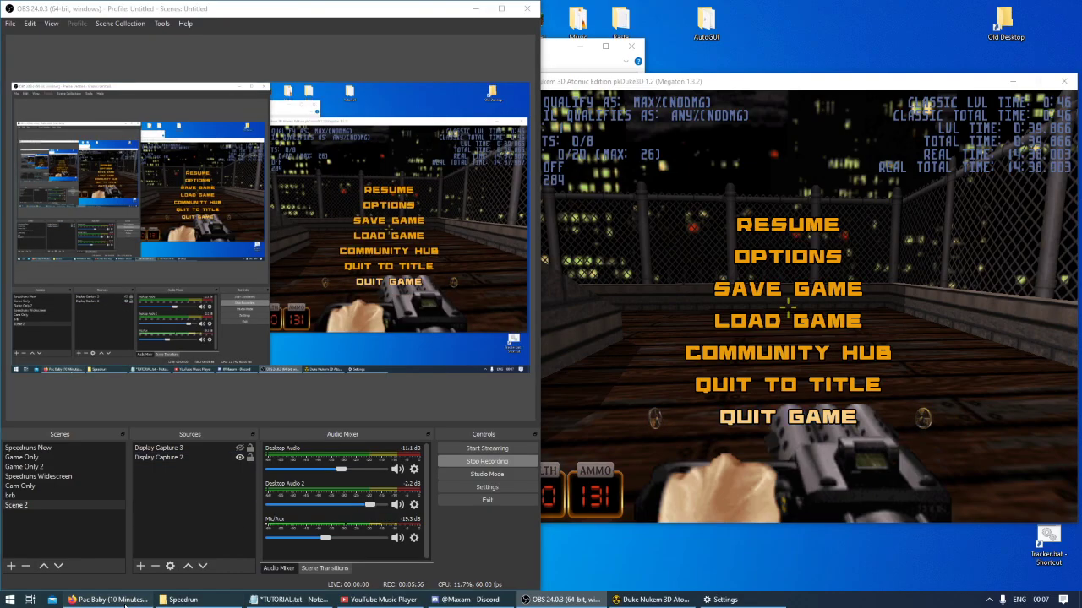
- Play the Pac Baby video in Firefox and fire the weapon in Duke Nukem 3D to test both audio sources together
{"action": "left_click", "coordinate": [110, 600]}
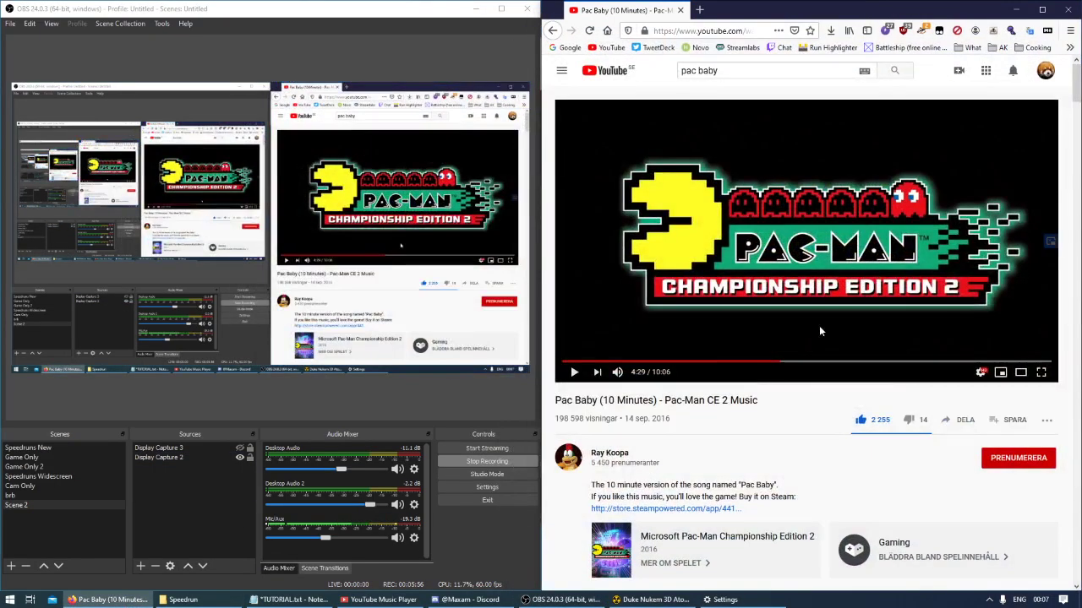
{"action": "left_click", "coordinate": [813, 258]}
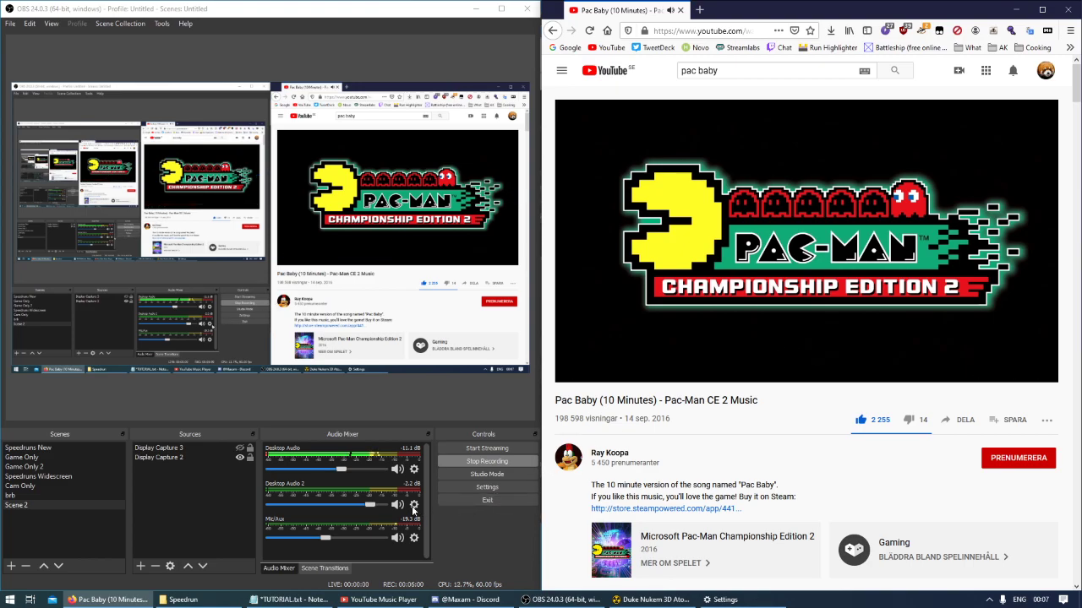
{"action": "left_click", "coordinate": [646, 597]}
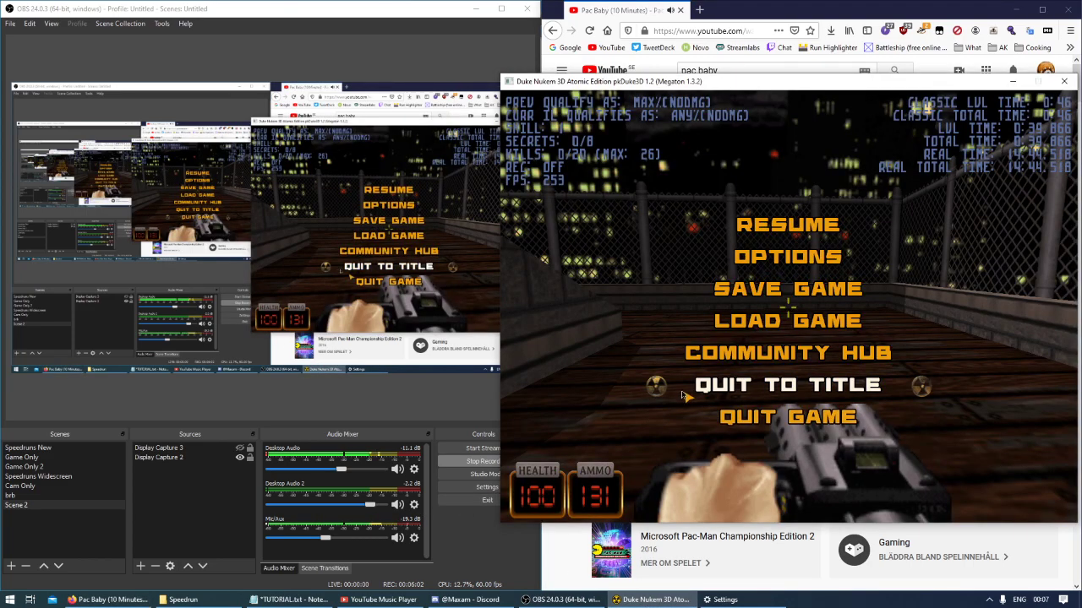
{"action": "key", "text": "Escape"}
{"action": "left_click", "coordinate": [787, 305]}
{"action": "left_click", "coordinate": [787, 306]}
{"action": "left_click_drag", "start_coordinate": [788, 306], "coordinate": [787, 306]}
{"action": "key", "text": "Escape"}
- Switch to OBS and review the monitoring and track assignments in the Advanced Audio Properties
{"action": "left_click", "coordinate": [483, 521]}
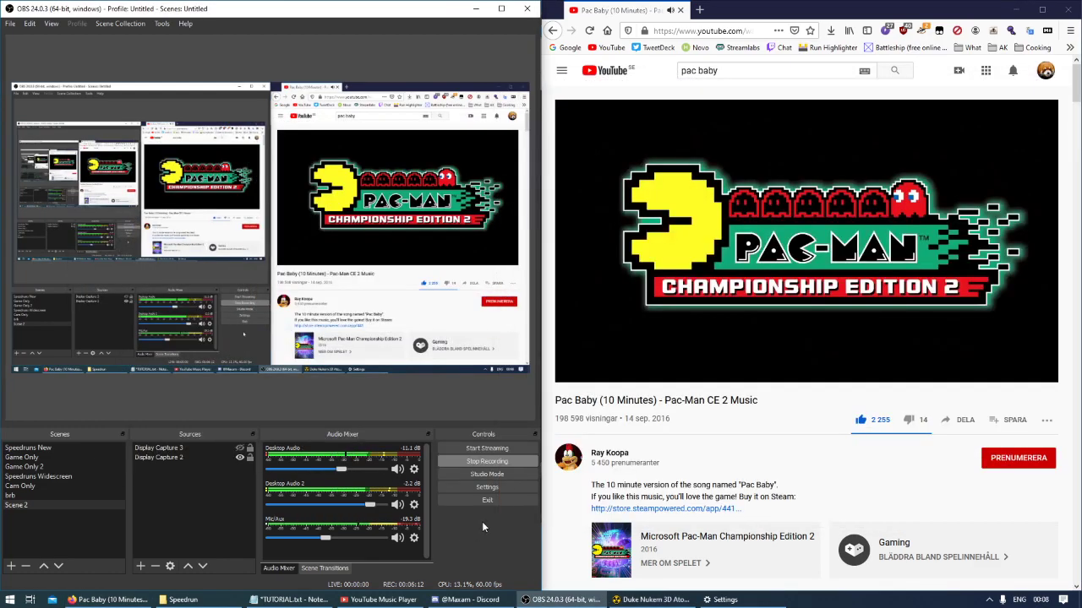
{"action": "right_click", "coordinate": [402, 525]}
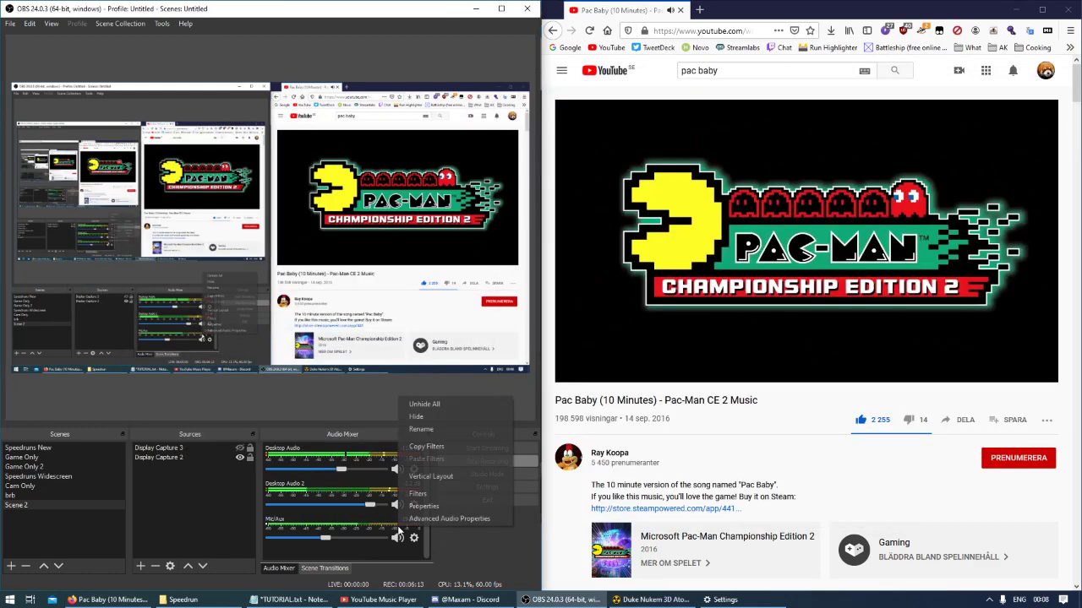
{"action": "left_click", "coordinate": [443, 518]}
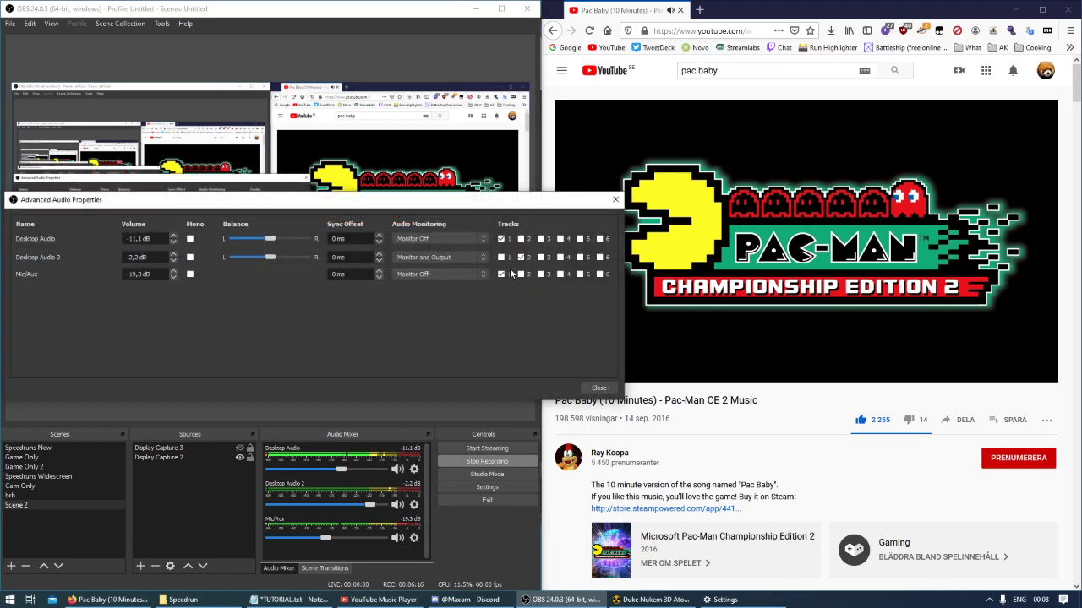
{"action": "left_click", "coordinate": [585, 387]}
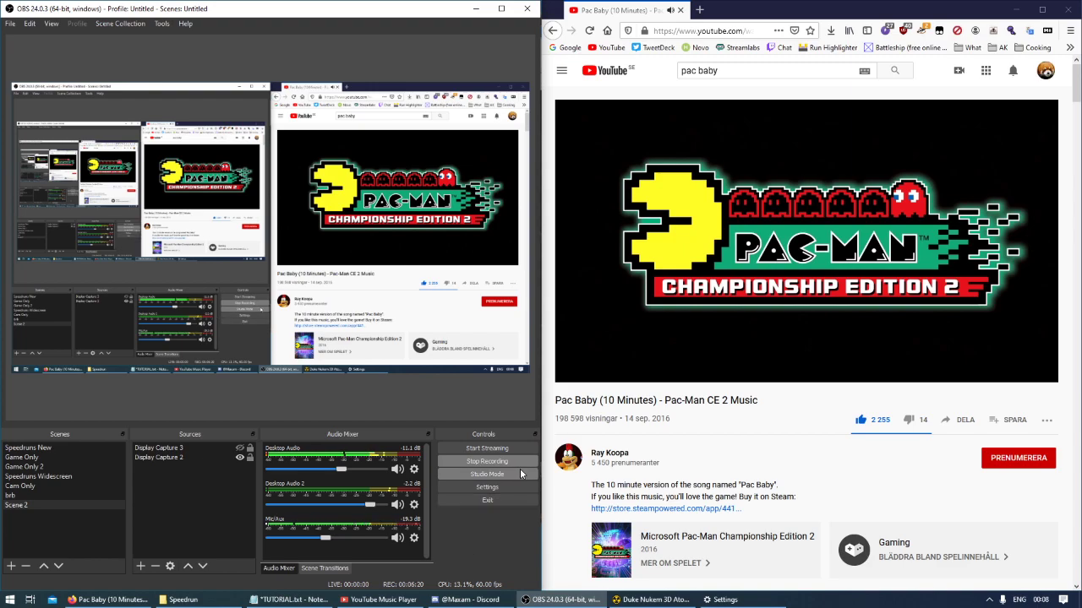